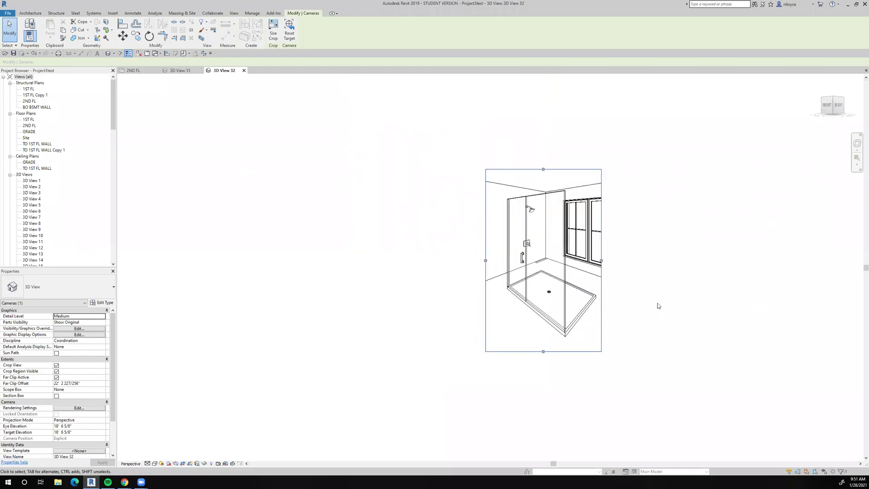
Inspect the shower in camera view 3D View 32, then return to the 2ND FL plan framed on the bathroom.
left_click(143, 70)
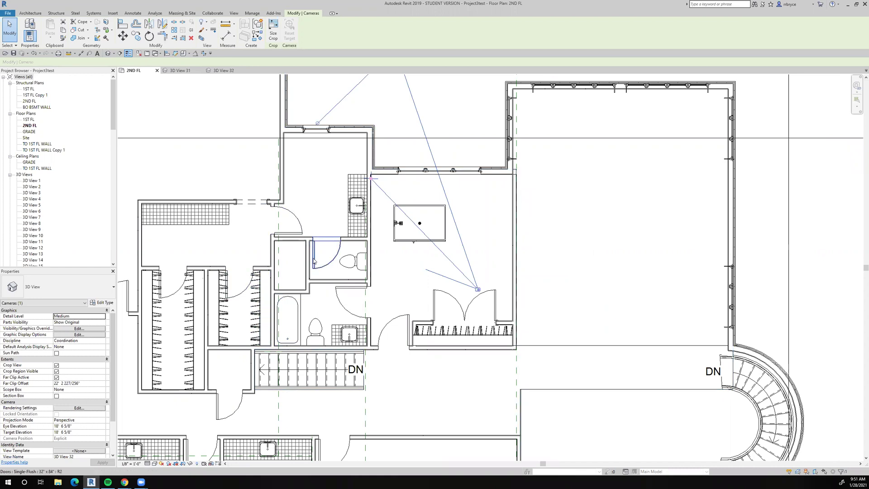
scroll(356, 245, "up", 2)
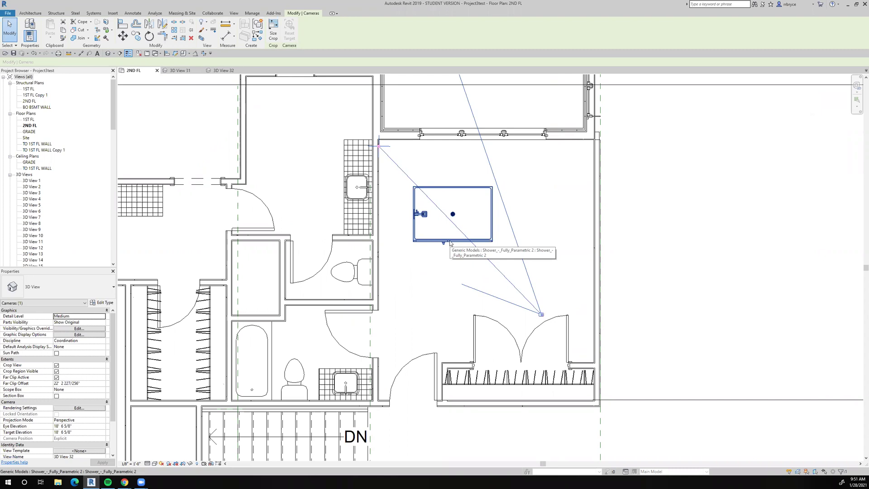
key("ctrl+Tab")
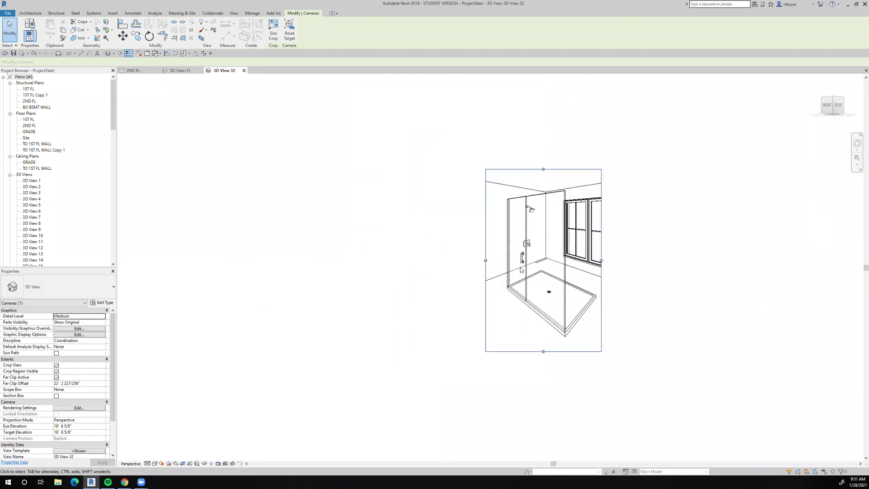
scroll(520, 270, "up", 3)
middle_click_drag(416, 235, 227, 172)
scroll(523, 248, "down", 2)
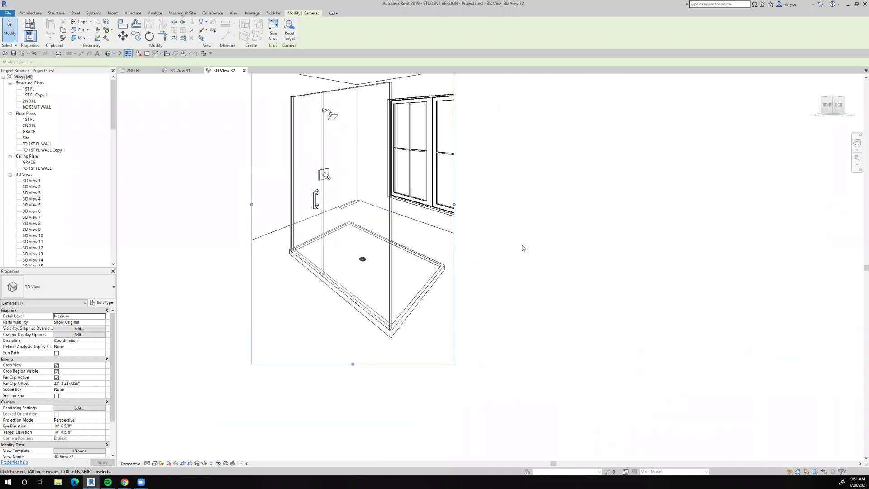
left_click(523, 248)
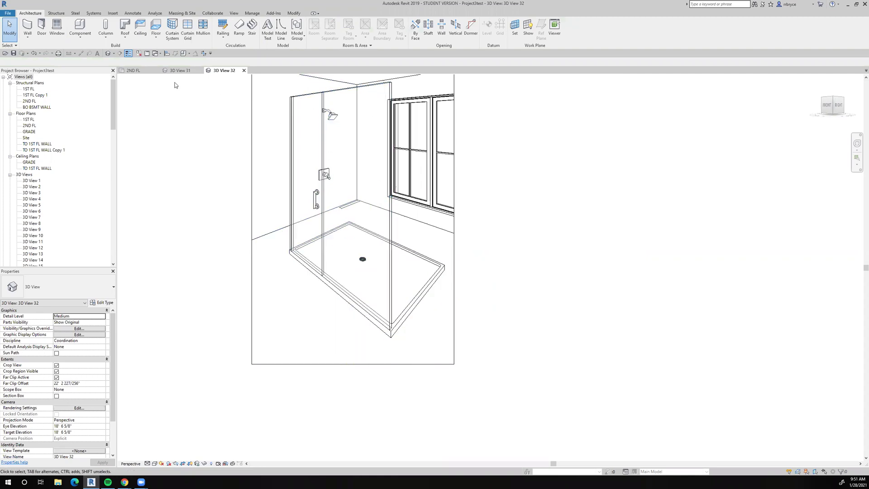
left_click(133, 71)
middle_click_drag(434, 238, 531, 184)
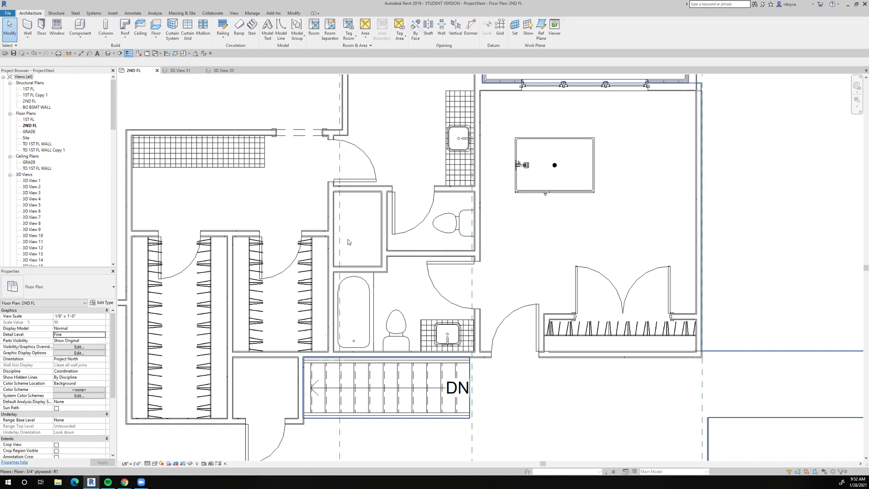
left_click(548, 195)
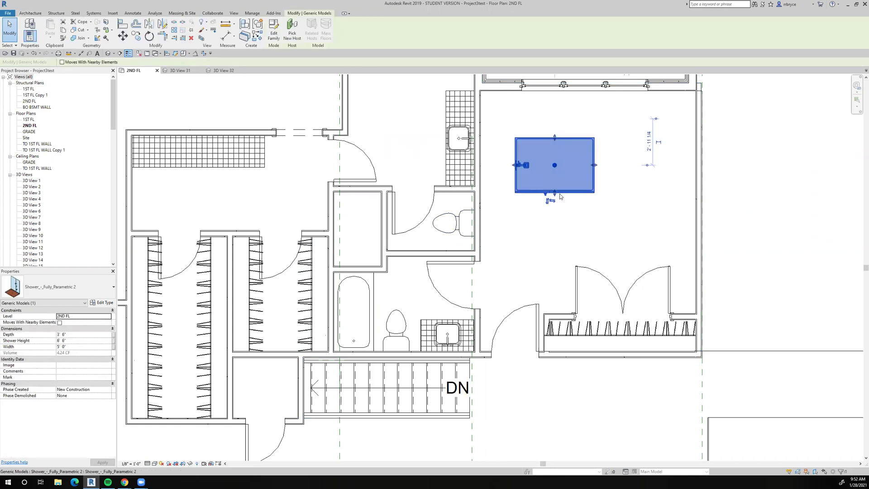
left_click(538, 237)
left_click(761, 178)
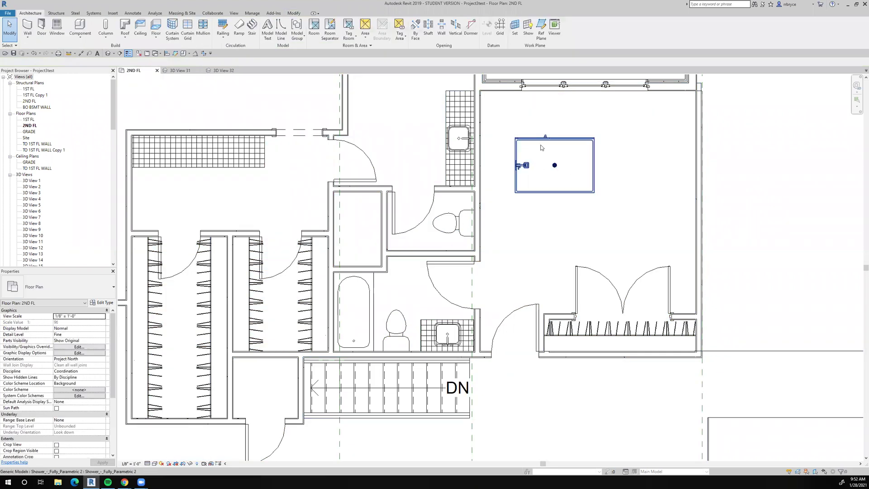
scroll(539, 136, "up", 2)
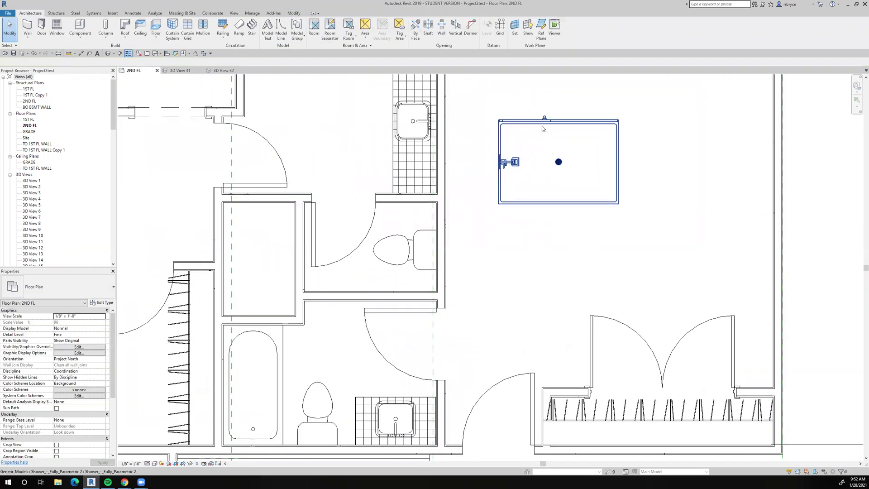
middle_click_drag(540, 131, 566, 131)
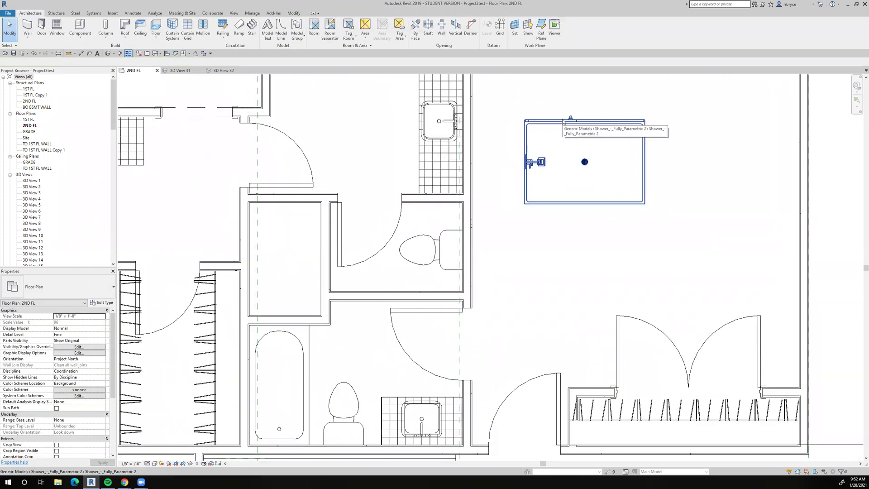
left_click(528, 189)
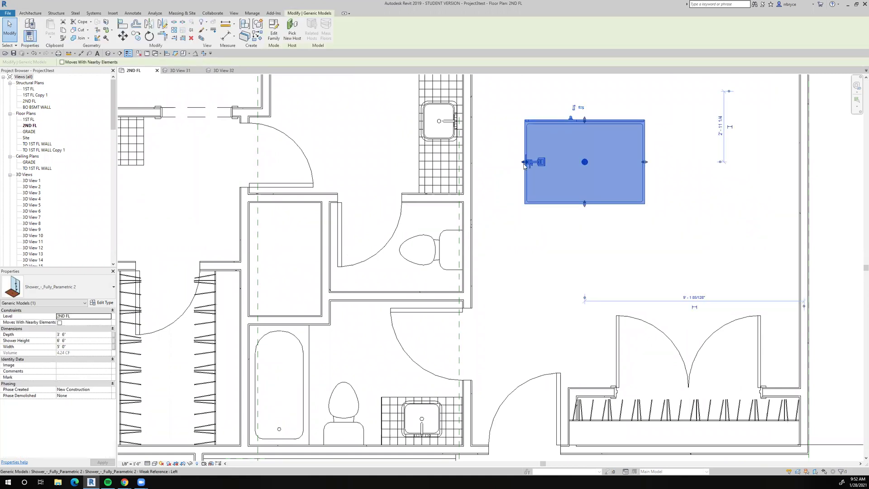
scroll(645, 171, "up", 2)
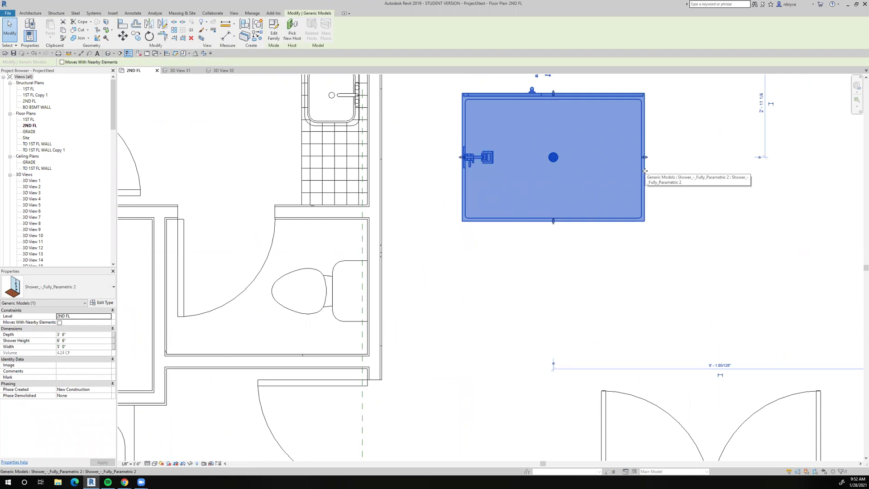
scroll(558, 187, "down", 3)
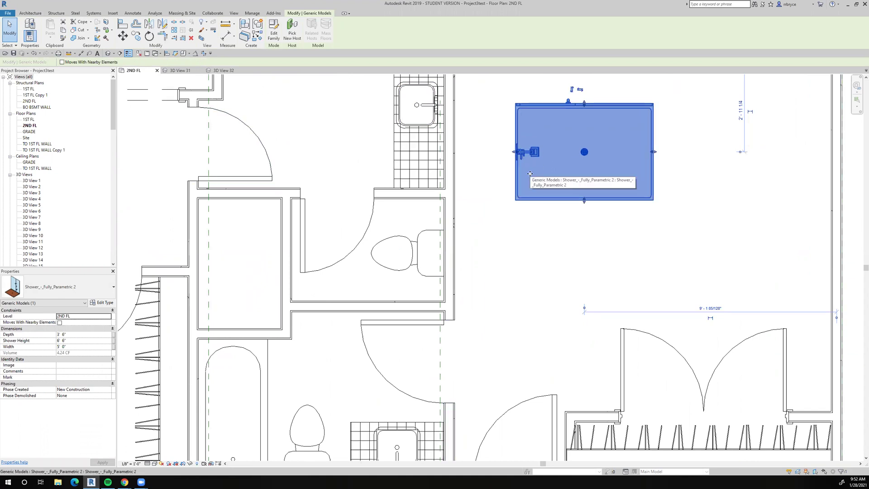
scroll(523, 195, "up", 1)
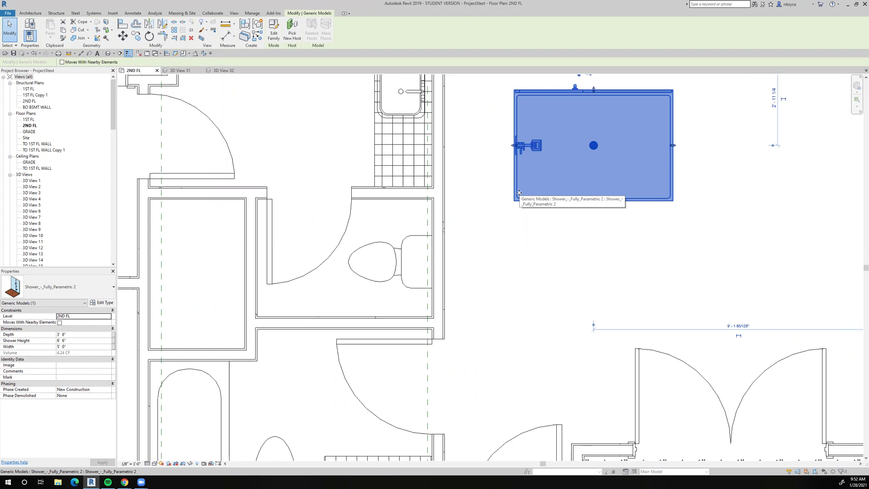
Move the shower by its corner into the alcove above the bathtub.
left_click(124, 37)
left_click(515, 200)
scroll(316, 294, "up", 3)
scroll(277, 266, "up", 1)
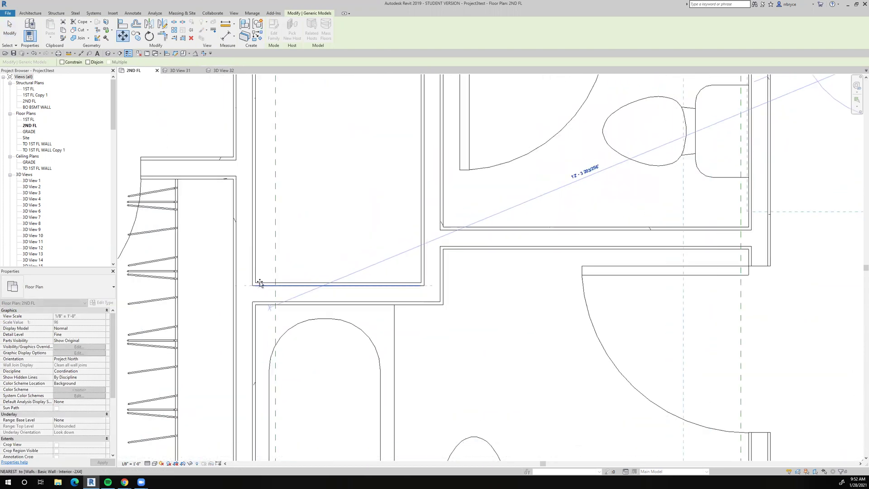
left_click(258, 283)
scroll(299, 227, "down", 3)
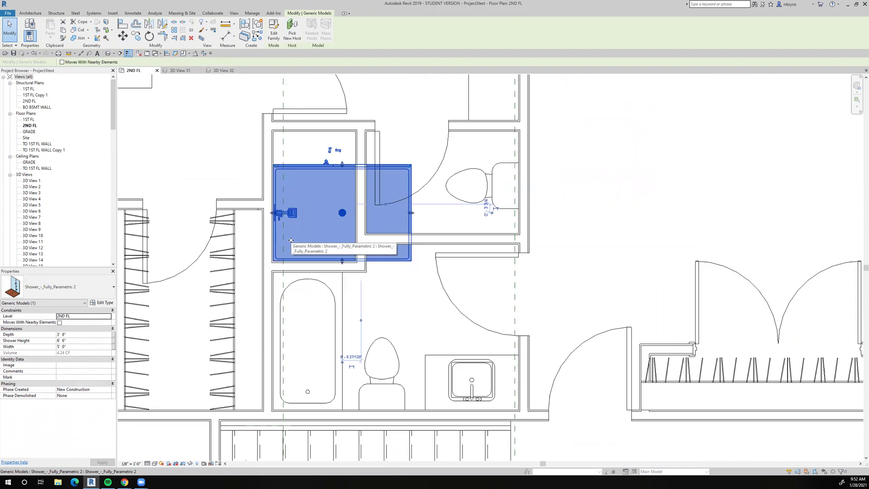
middle_click_drag(441, 222, 466, 230)
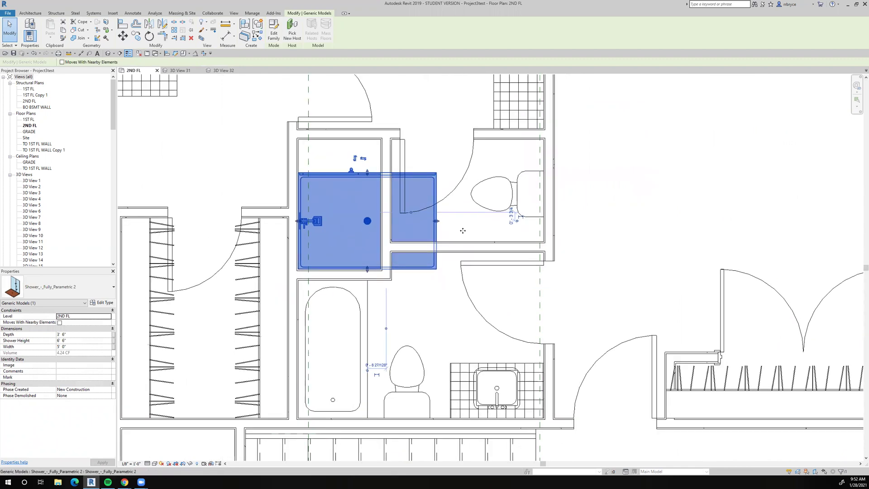
scroll(466, 230, "up", 2)
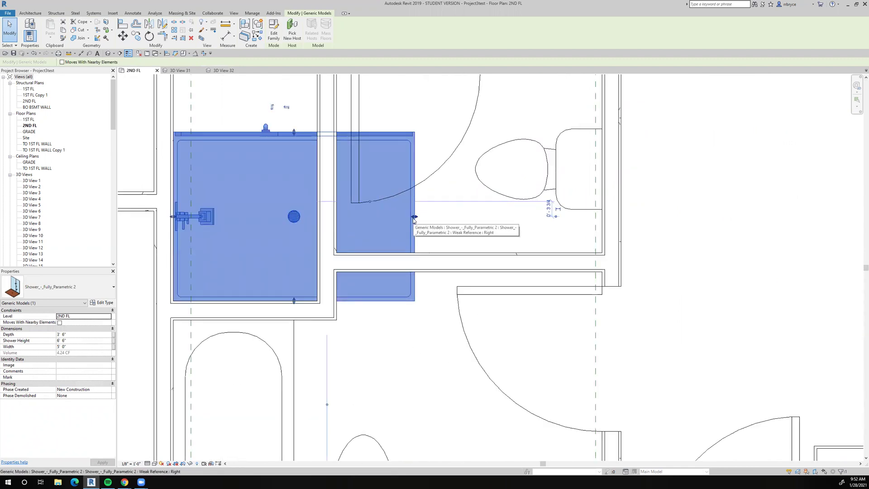
Stretch the shower to the alcove walls, about 3' 0 59/128" wide by 5' 1 1/8" deep.
left_click_drag(414, 219, 320, 211)
scroll(320, 222, "up", 3)
scroll(320, 211, "down", 5)
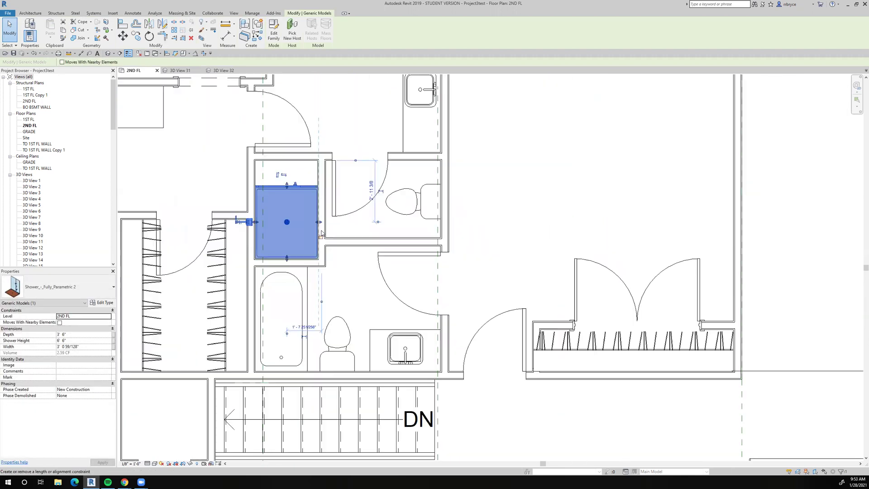
scroll(271, 248, "up", 2)
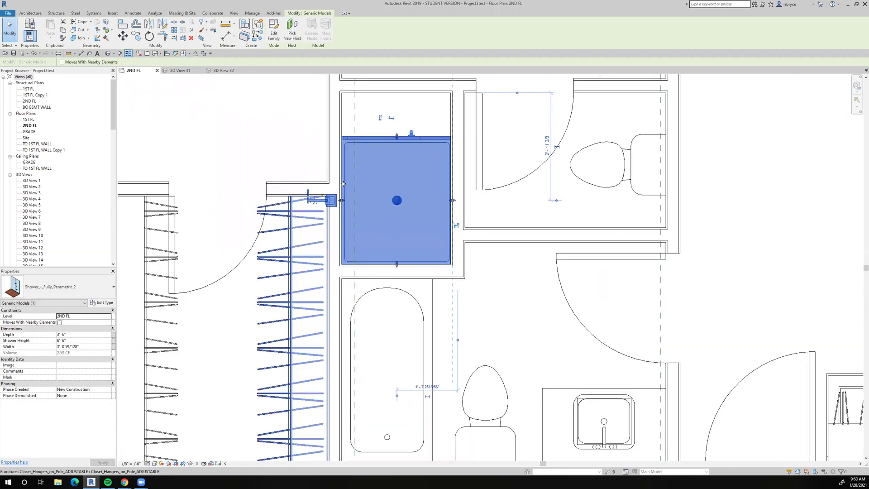
scroll(360, 202, "up", 3)
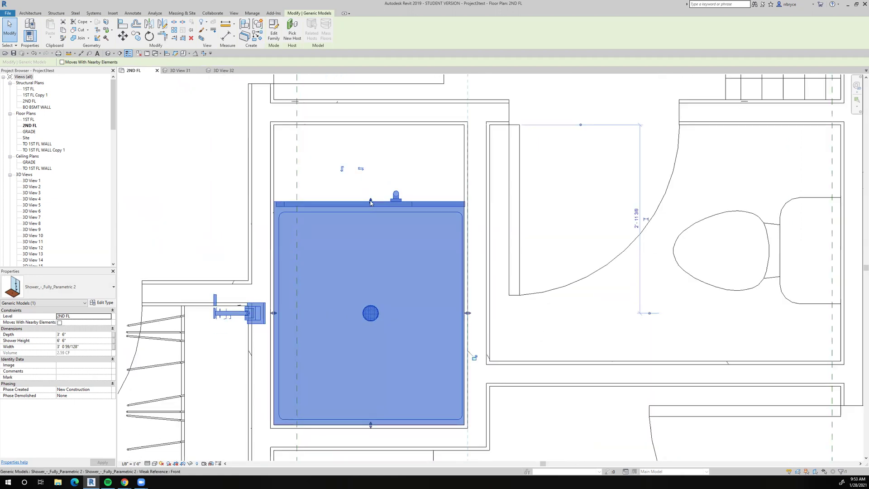
left_click_drag(361, 203, 384, 103)
scroll(591, 153, "down", 2)
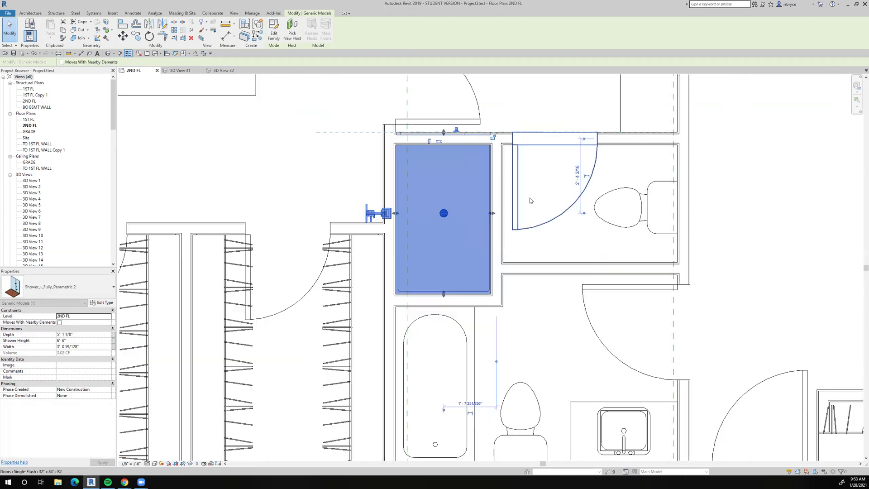
Draw a 6'-1" room separation line (RS) along the alcove's top wall.
left_click(644, 158)
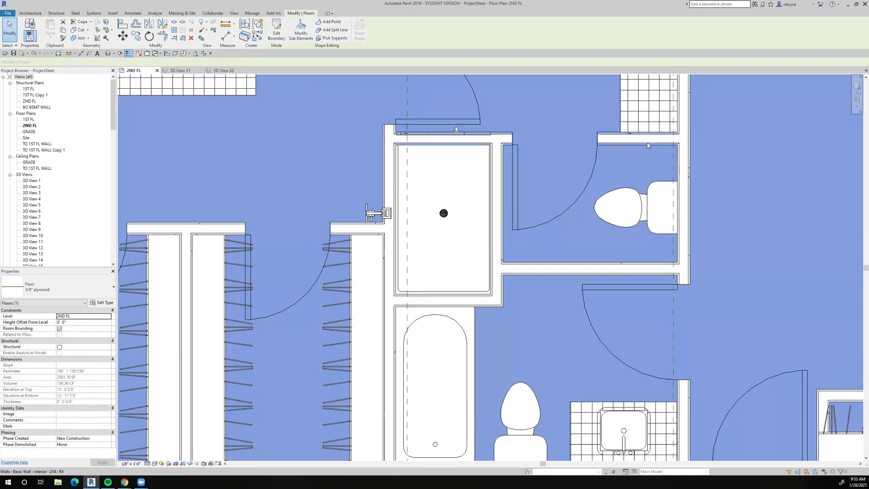
left_click(647, 144)
scroll(419, 147, "up", 1)
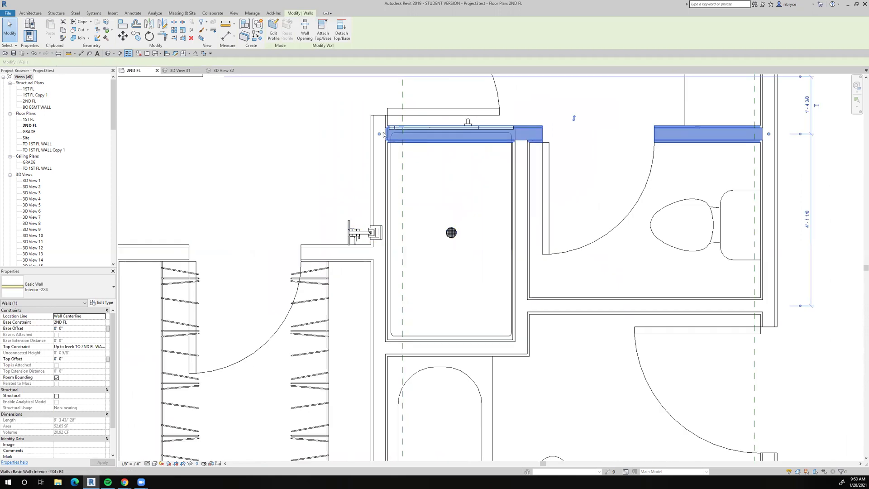
key("r")
key("s")
left_click(768, 134)
left_click(512, 133)
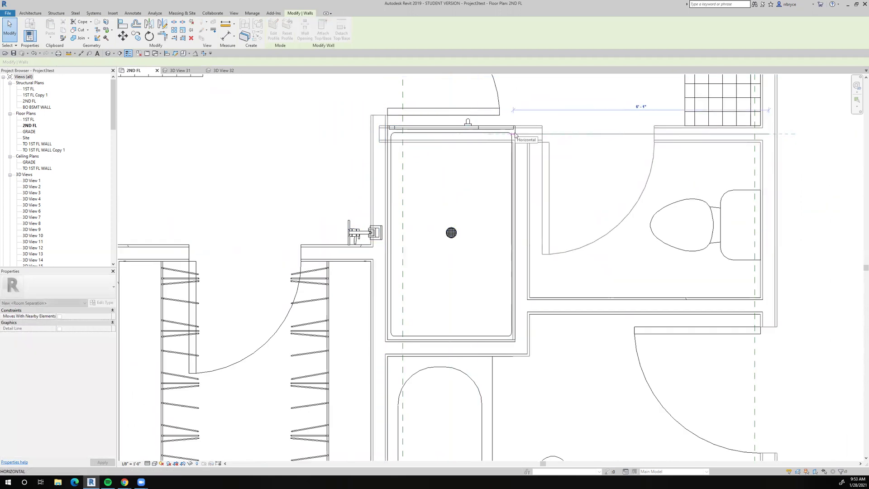
key("Escape")
Open the Quick Access Toolbar 3D View list to start a new camera.
left_click(744, 226)
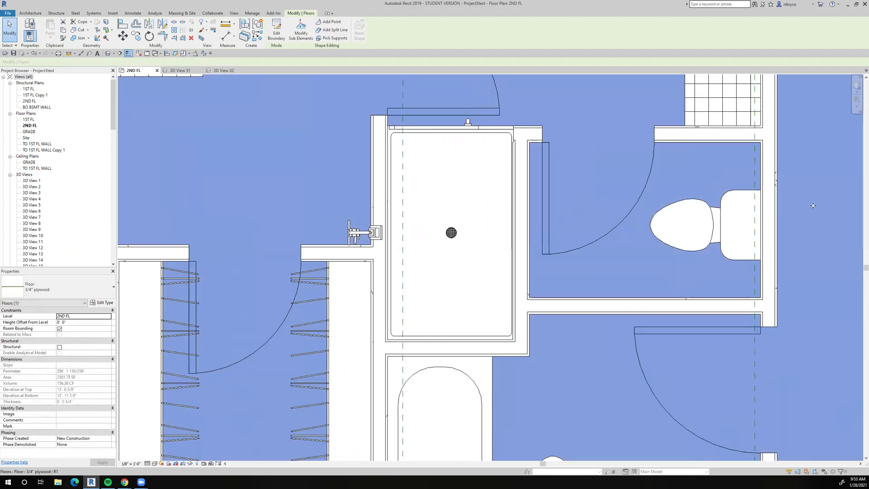
scroll(743, 227, "down", 5)
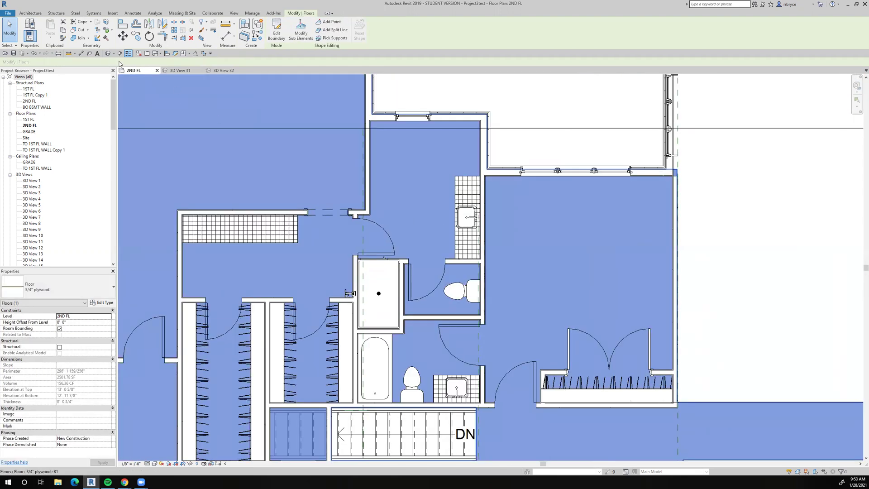
left_click(114, 53)
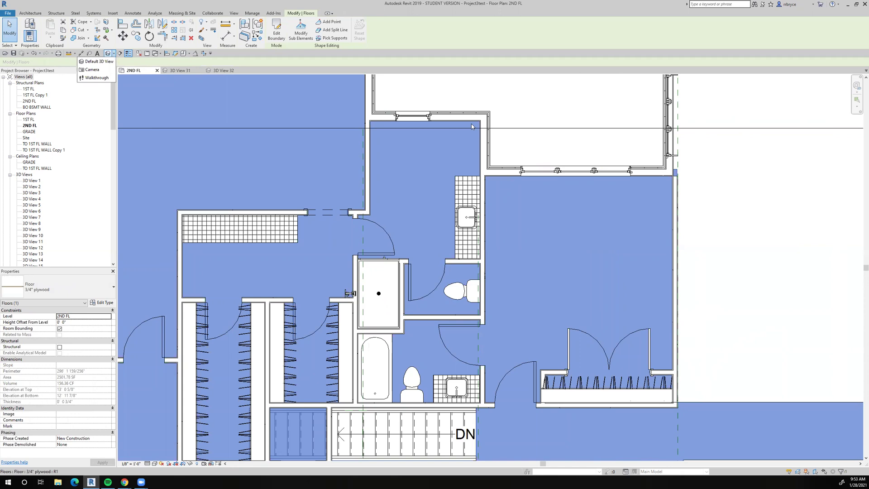
key("Escape")
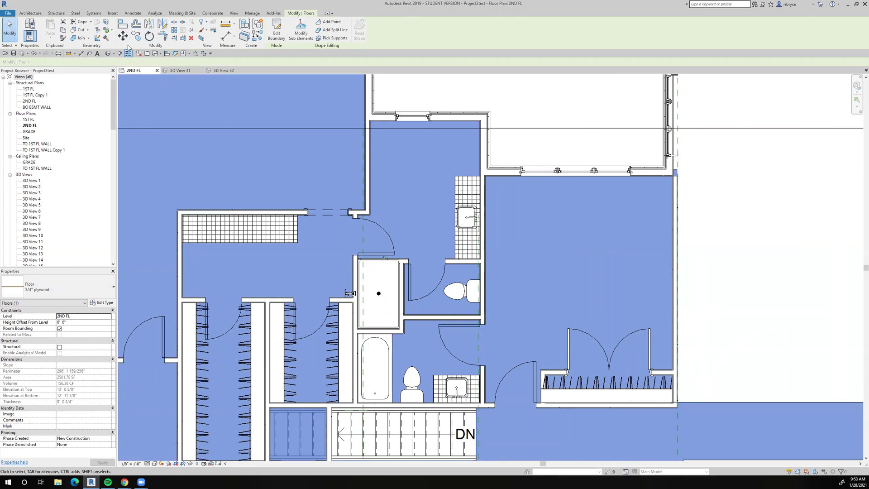
left_click(113, 53)
Place a camera looking into the bathroom and extend its crop region down to the floor.
left_click(93, 66)
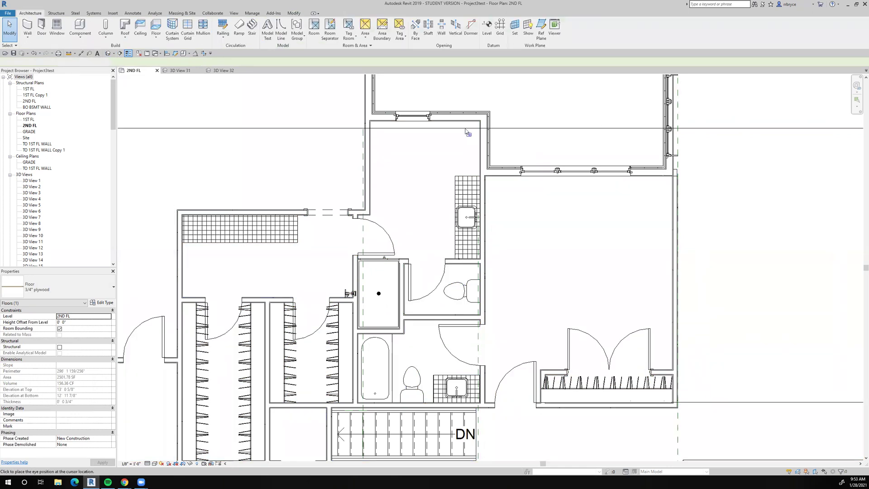
left_click(463, 129)
left_click(400, 287)
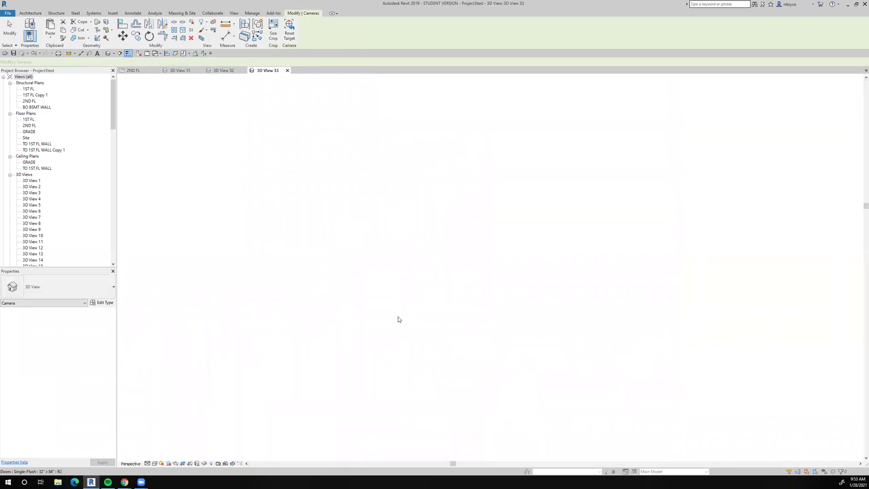
scroll(399, 273, "down", 3)
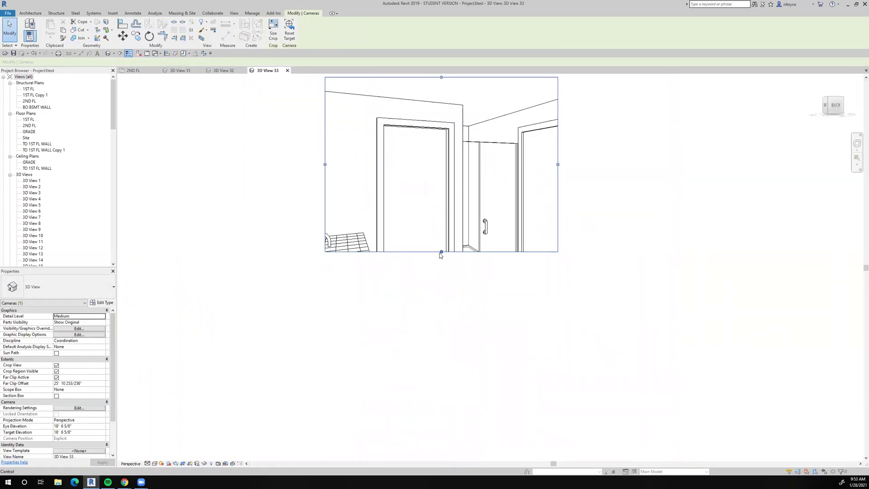
left_click_drag(442, 252, 442, 356)
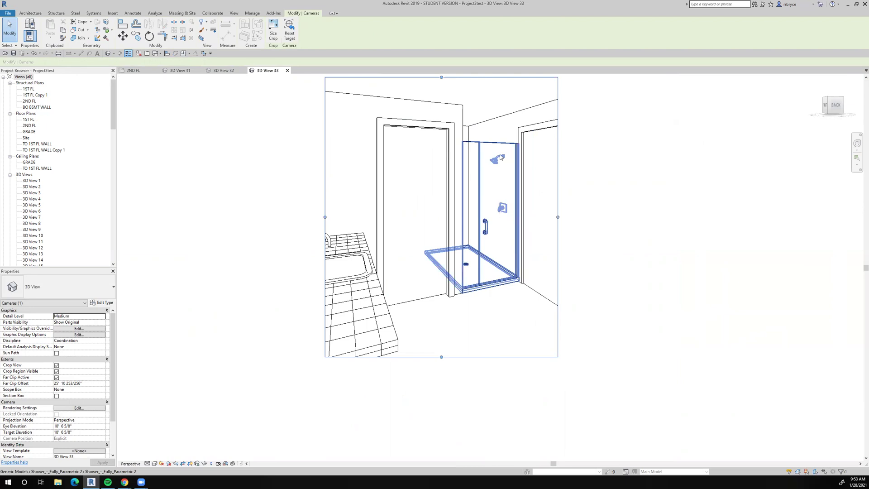
scroll(501, 157, "up", 5)
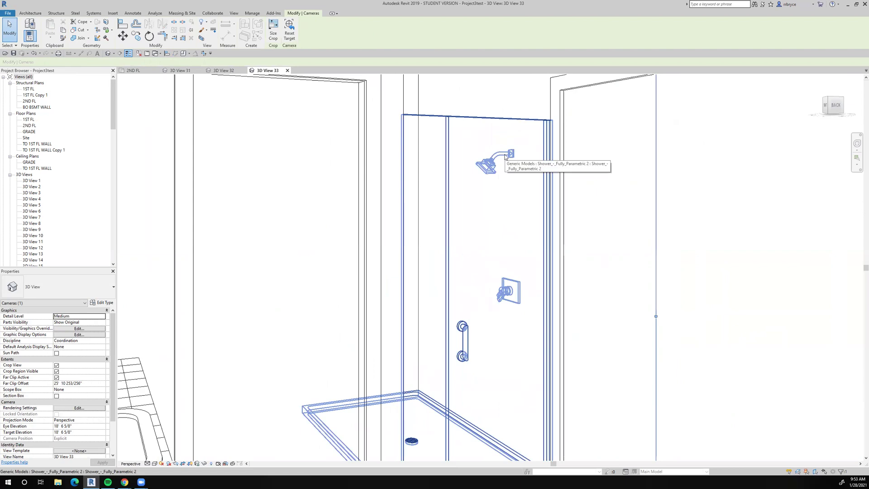
scroll(505, 156, "down", 5)
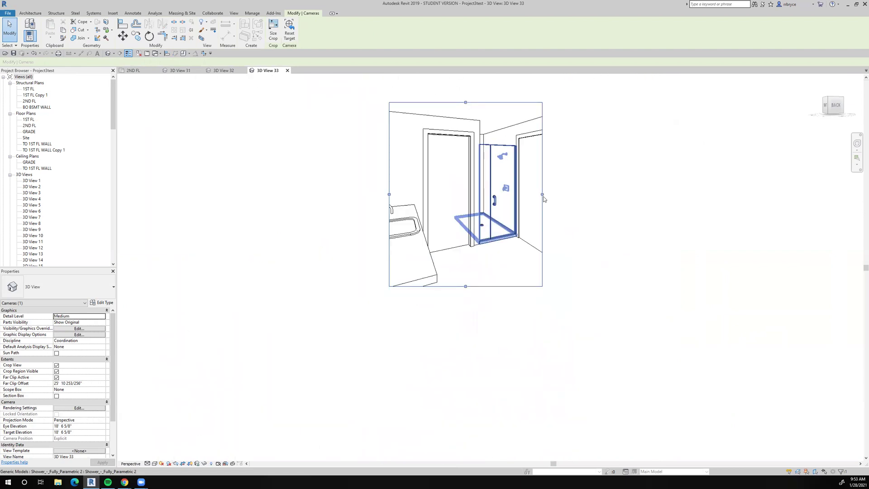
left_click(547, 189)
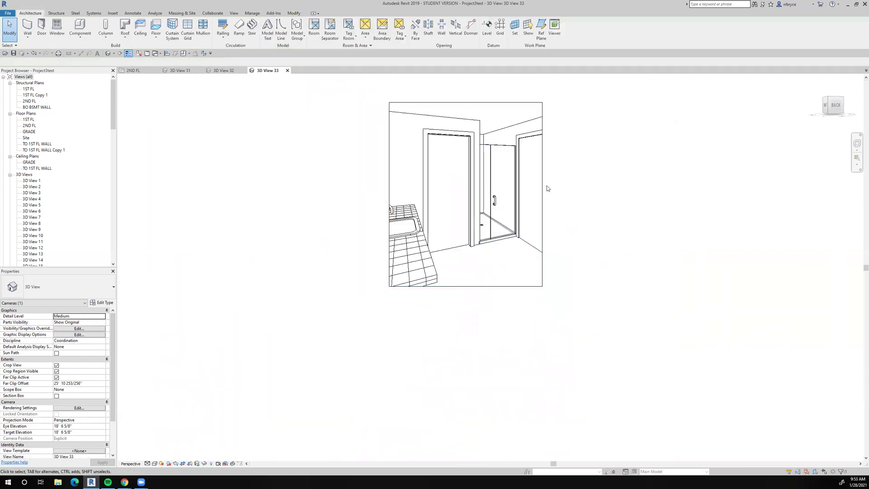
Switch to the 2ND FL plan, zoom in on the shower and select it.
left_click(133, 71)
scroll(359, 289, "up", 4)
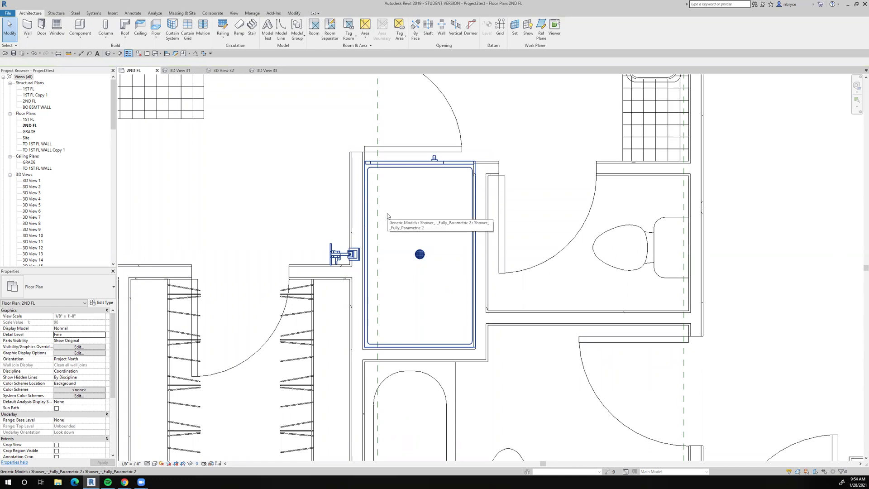
middle_click_drag(403, 225, 379, 218)
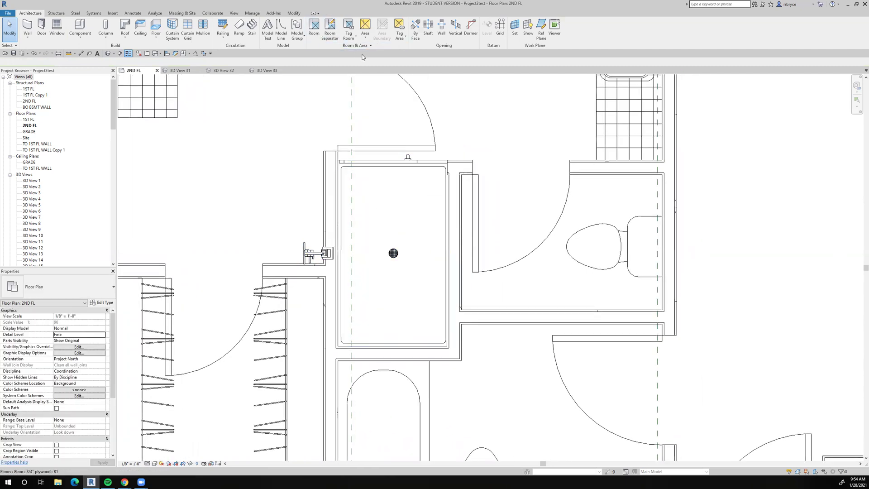
left_click(358, 199)
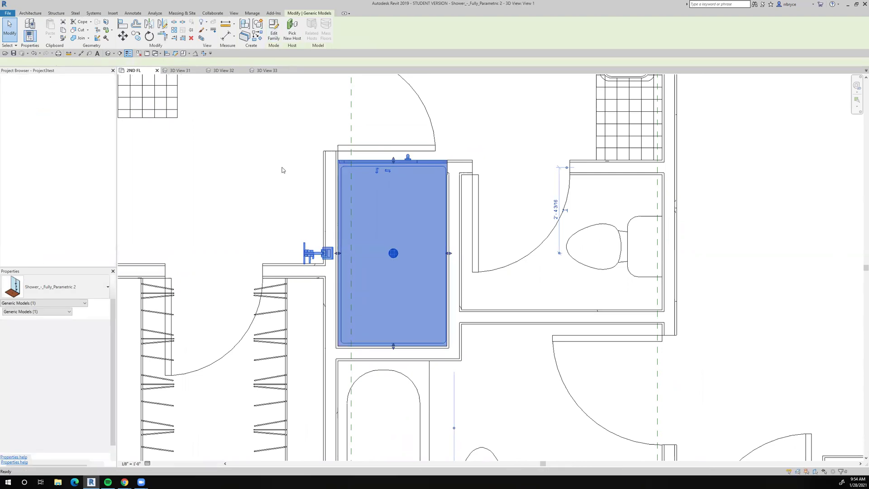
Open the shower family's Ref. Level plan and select the faucet trim for inspection.
middle_click_drag(415, 225, 385, 195)
scroll(428, 240, "up", 3)
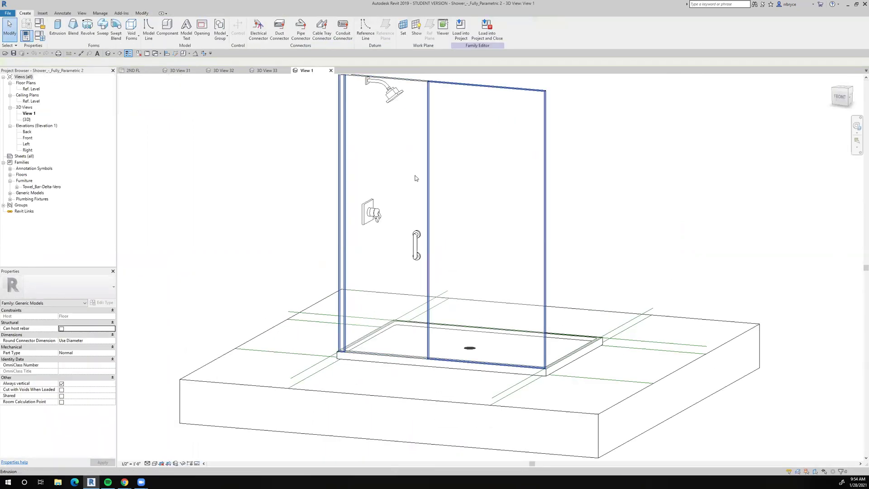
scroll(468, 284, "down", 3)
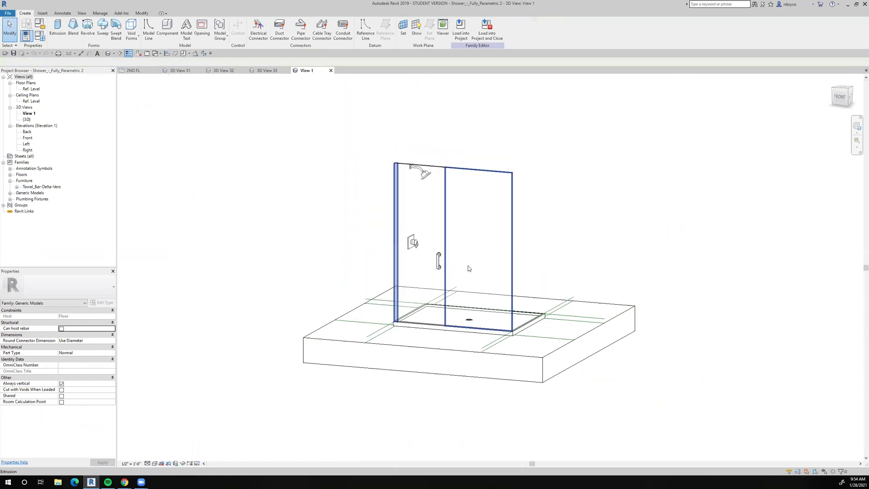
double_click(29, 89)
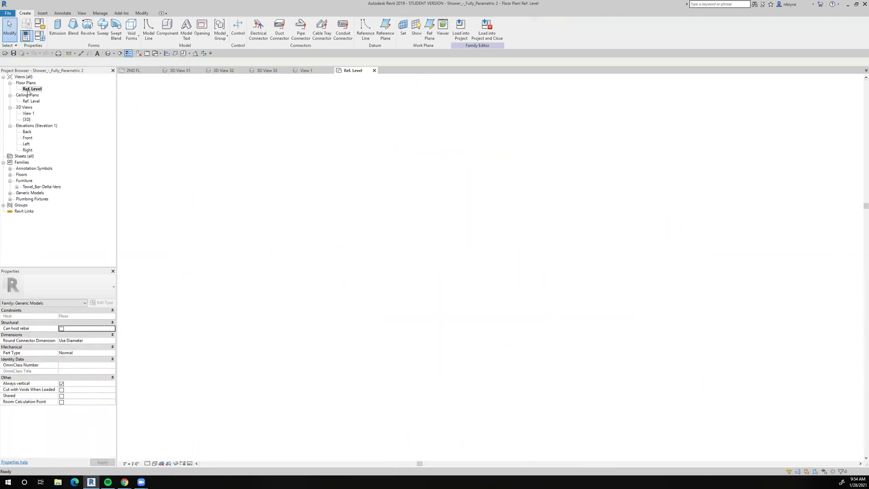
scroll(449, 276, "up", 4)
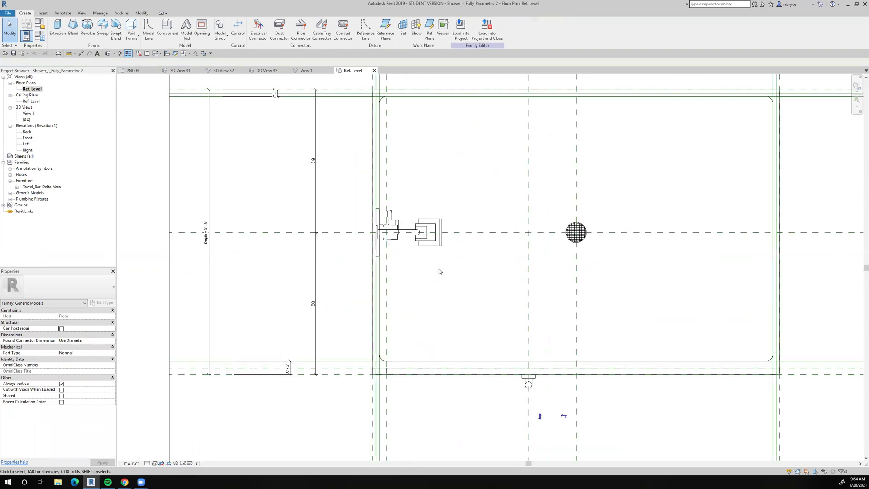
left_click(429, 248)
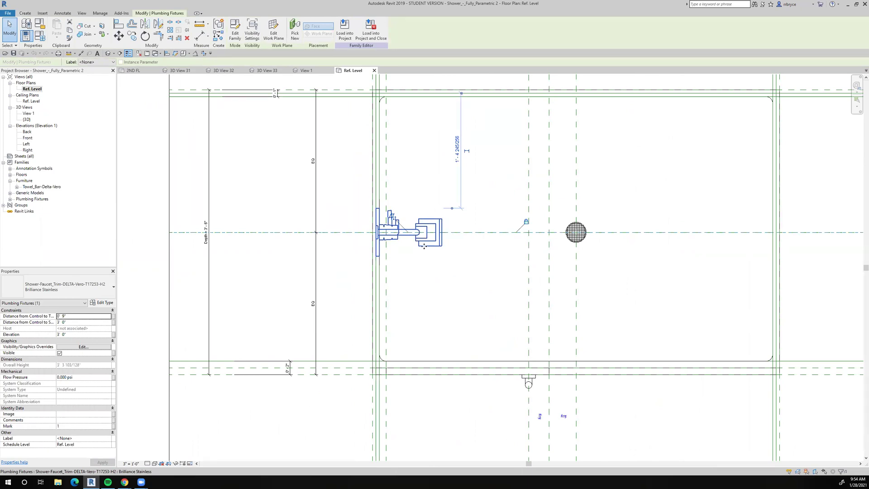
scroll(367, 236, "up", 3)
scroll(367, 236, "down", 3)
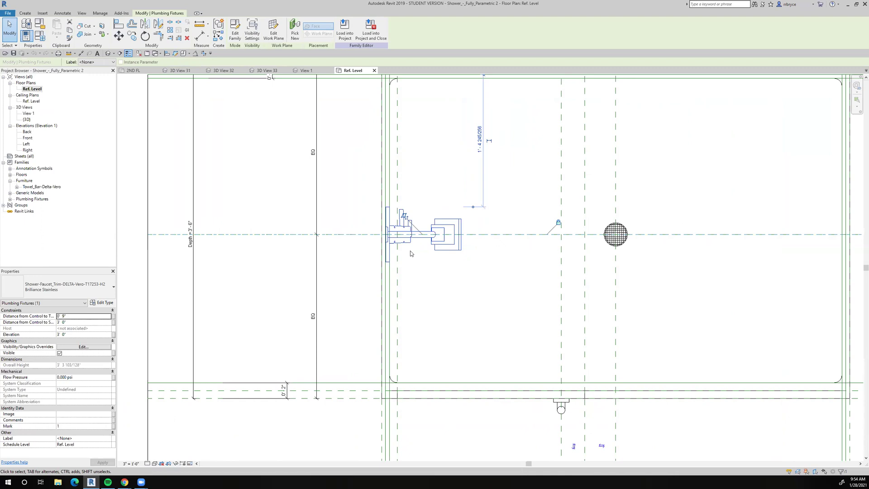
scroll(461, 183, "up", 2)
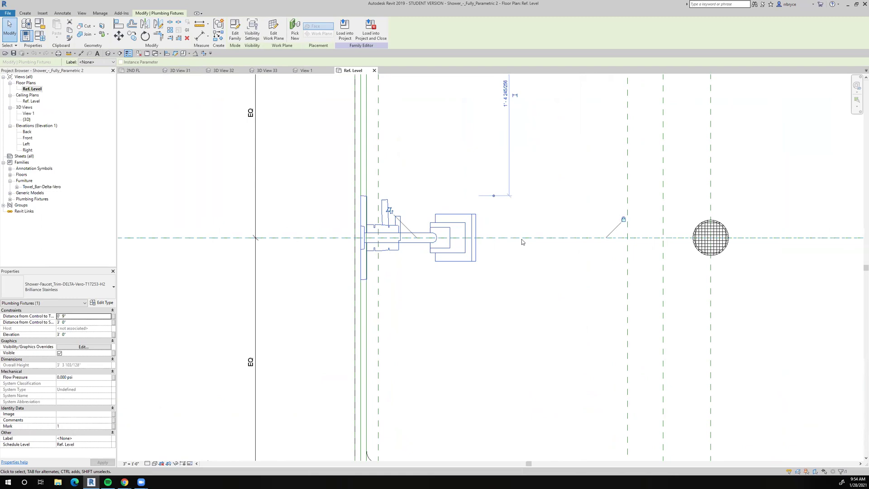
scroll(520, 240, "down", 4)
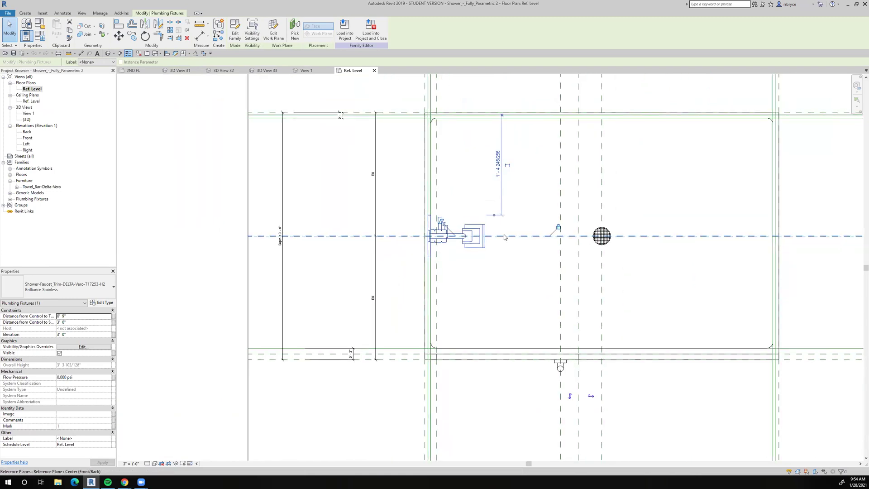
scroll(504, 236, "up", 2)
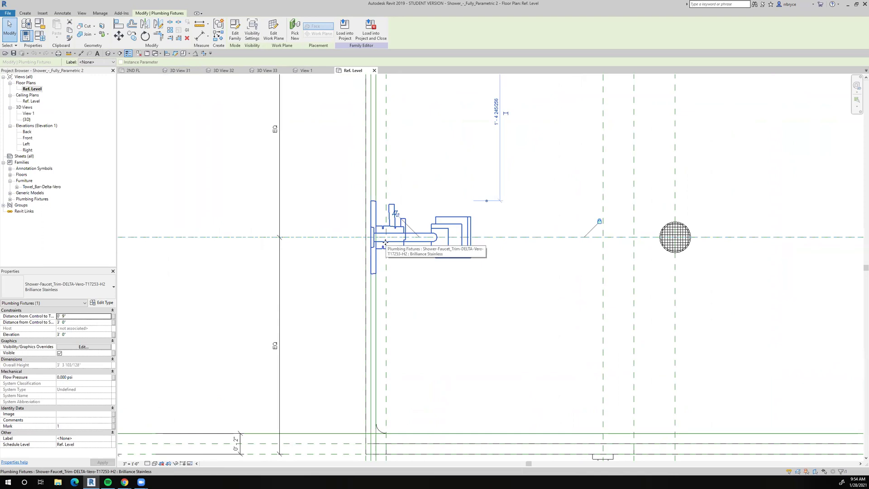
Rehost the faucet trim onto the side wall face on the drain centerline and flip it inward.
left_click(119, 35)
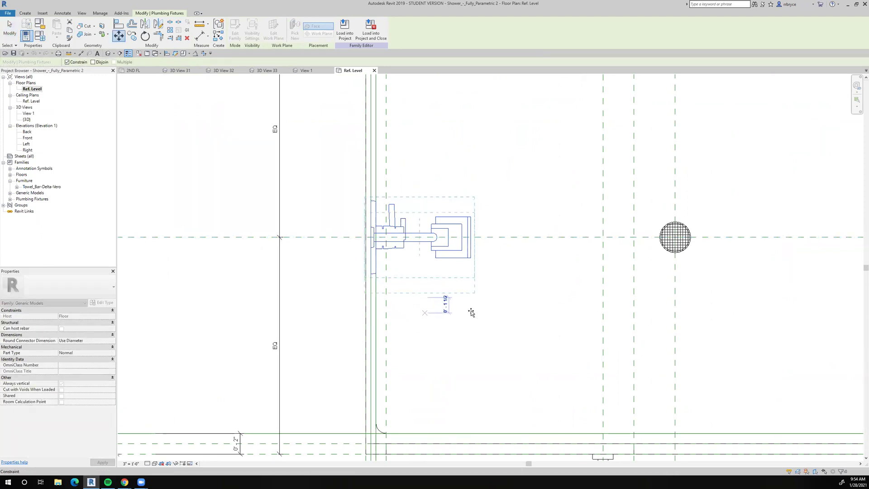
left_click(8, 31)
left_click(409, 234)
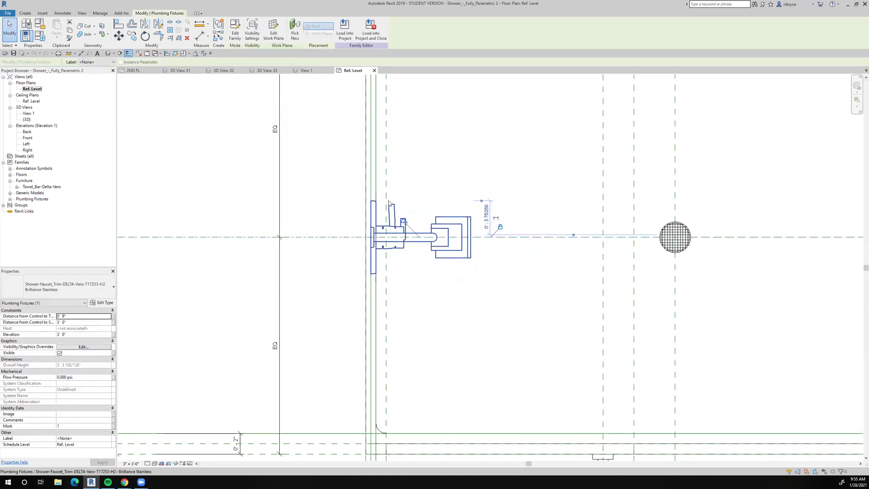
left_click(295, 31)
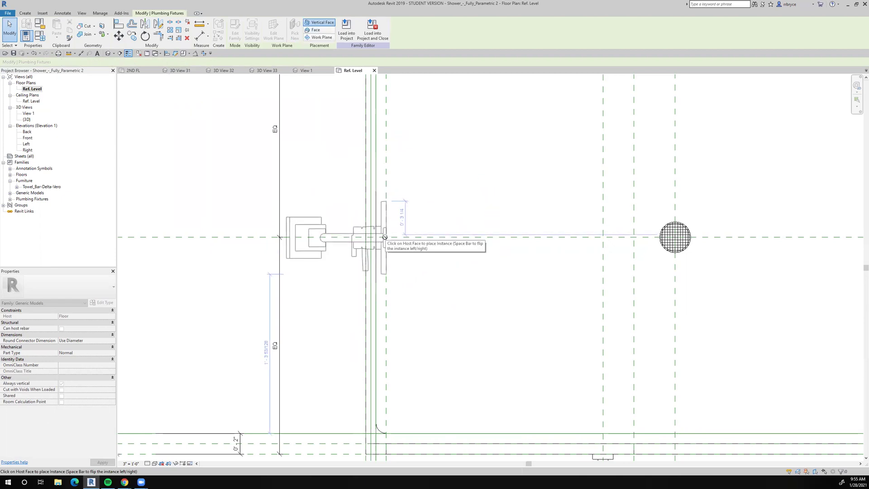
left_click(384, 237)
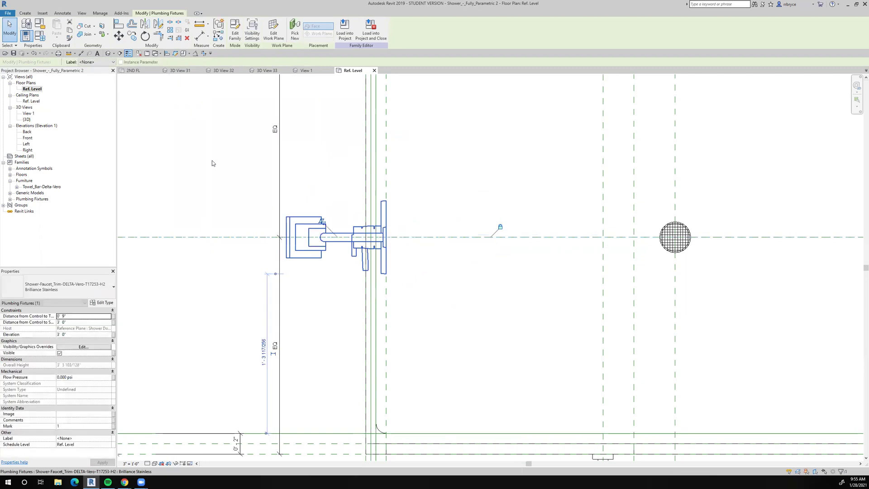
left_click(322, 221)
scroll(322, 226, "down", 5)
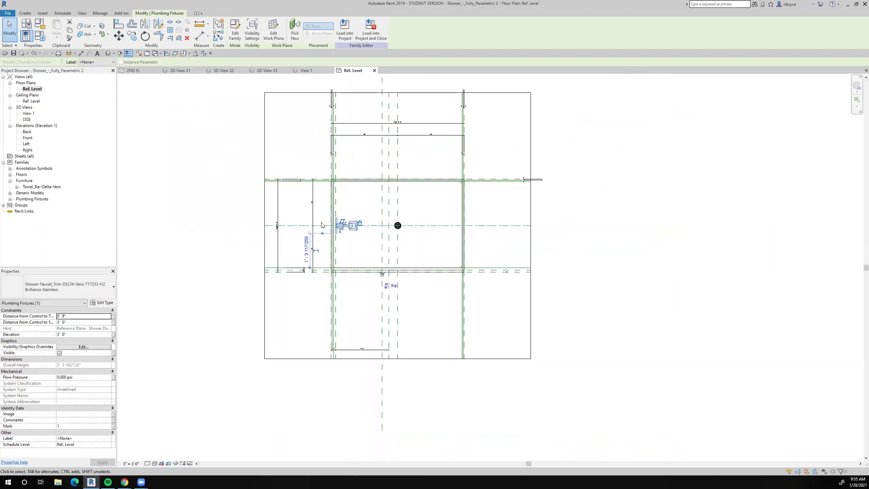
scroll(320, 233, "up", 5)
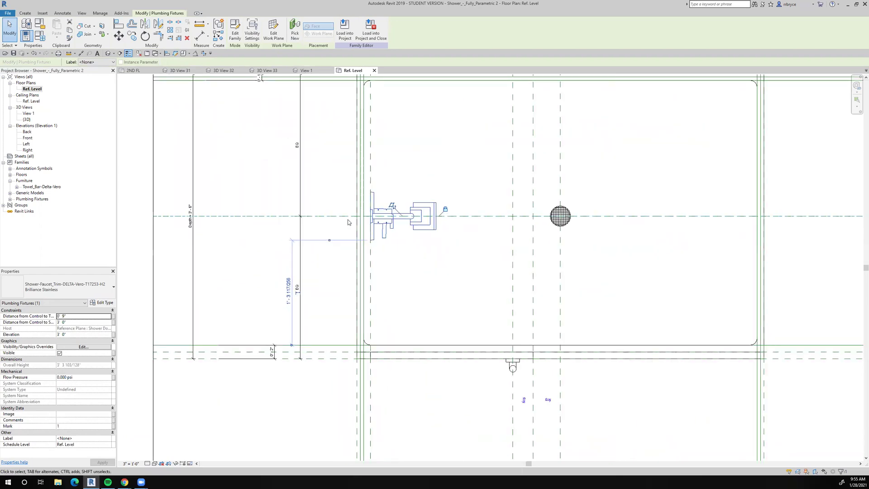
scroll(381, 222, "down", 2)
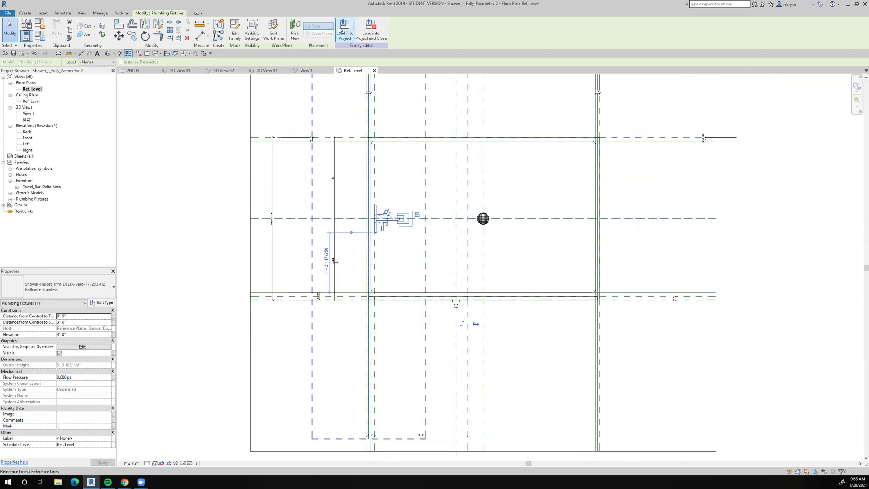
Load the shower family into the project, overwriting the existing version.
left_click(344, 33)
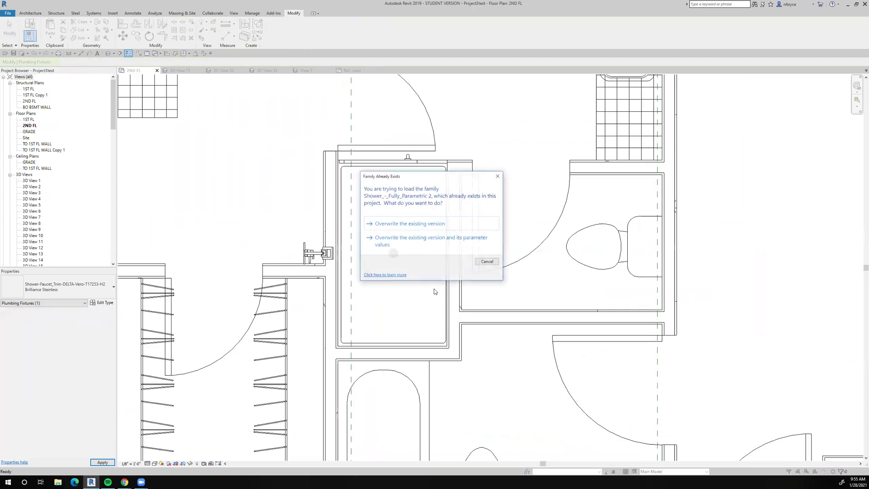
left_click(402, 225)
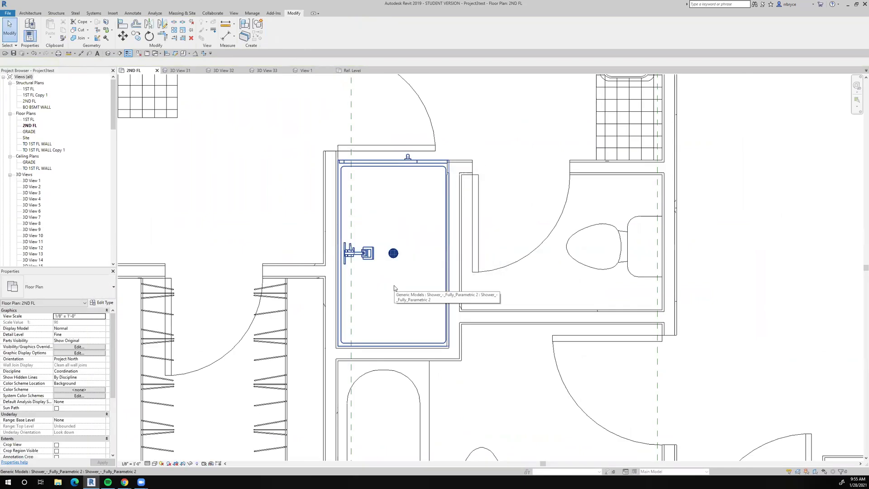
scroll(394, 286, "down", 3)
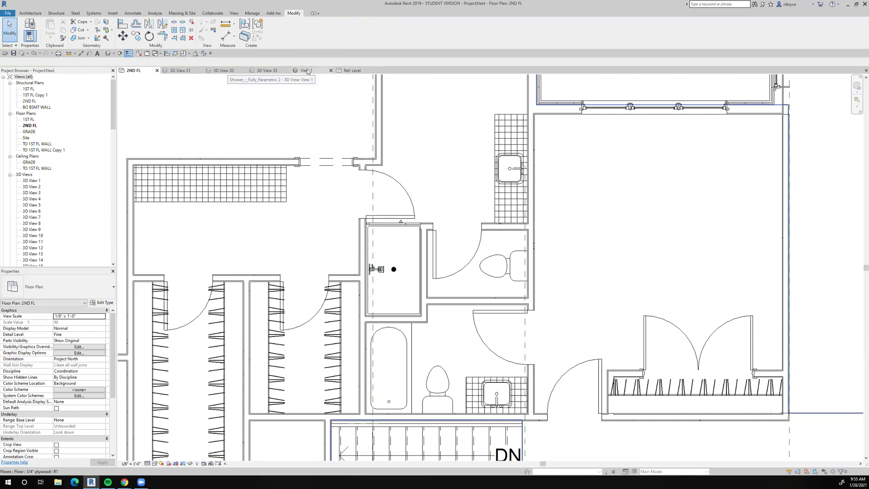
Zoom in on the shower's mounted faucet in 3D View 33.
left_click(268, 70)
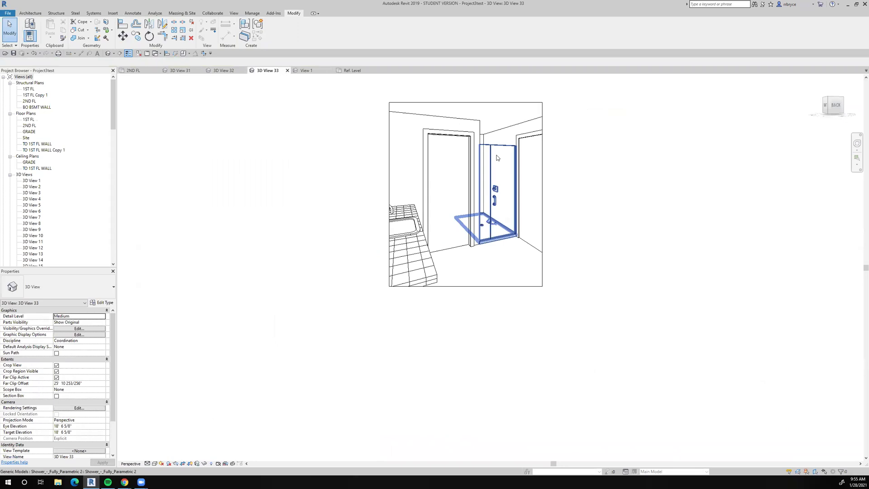
scroll(494, 292, "up", 5)
scroll(488, 296, "up", 2)
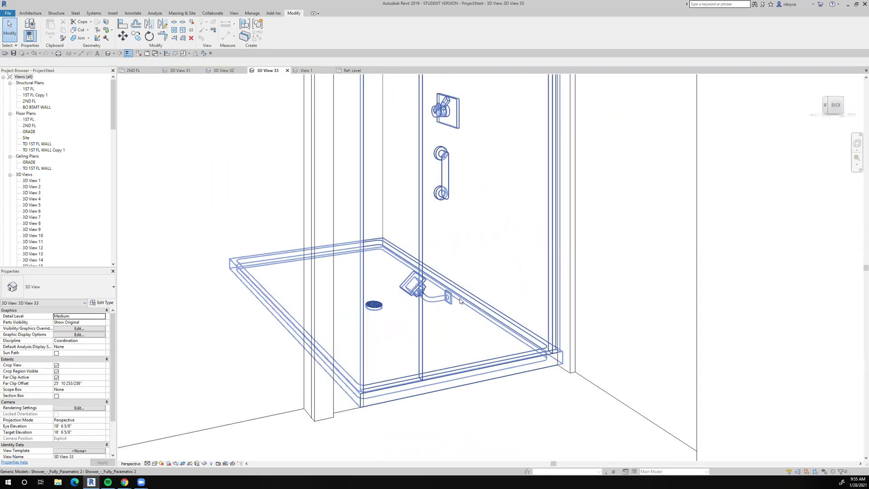
scroll(455, 123, "up", 3)
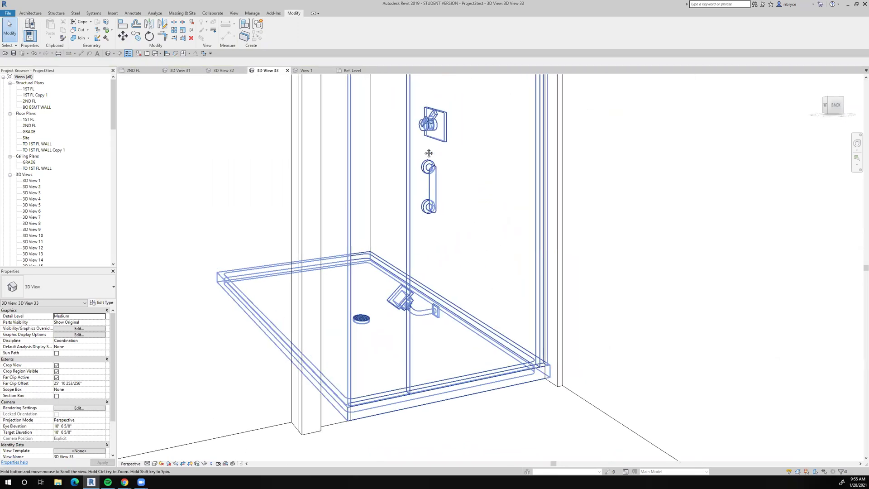
left_click(592, 223)
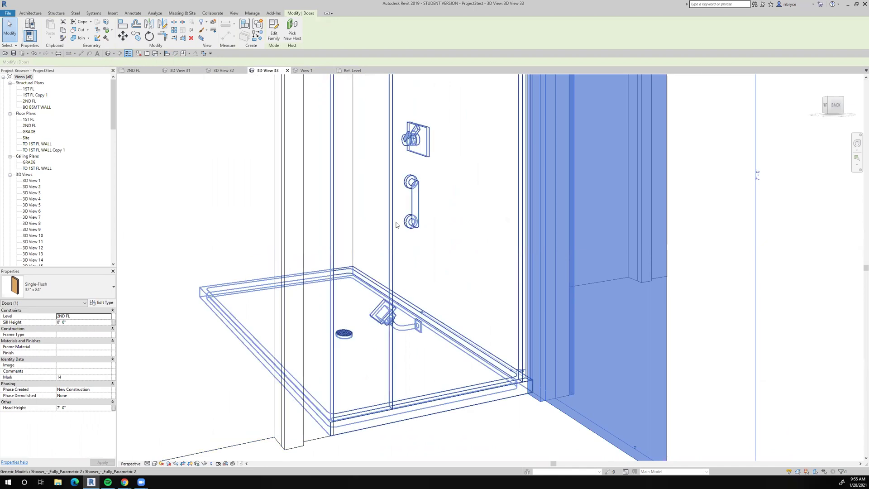
Draw a section line through the shower on the Ref. Level plan and flip its direction.
left_click(358, 70)
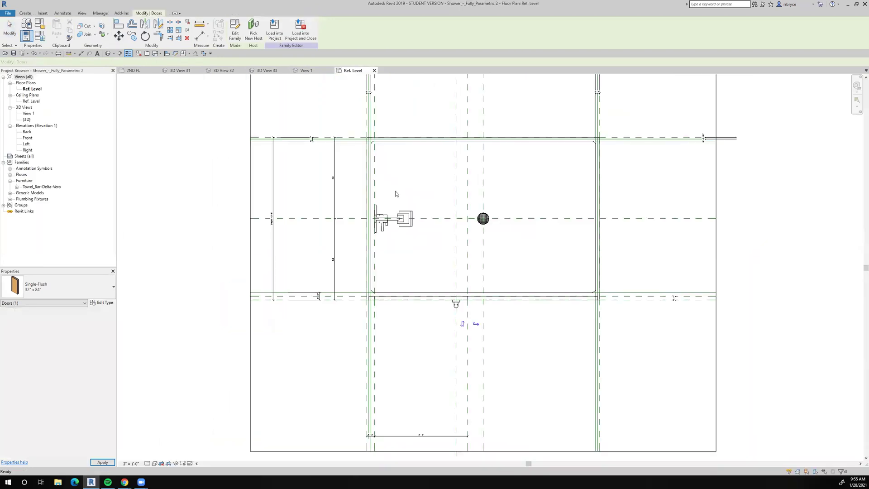
scroll(402, 200, "down", 3)
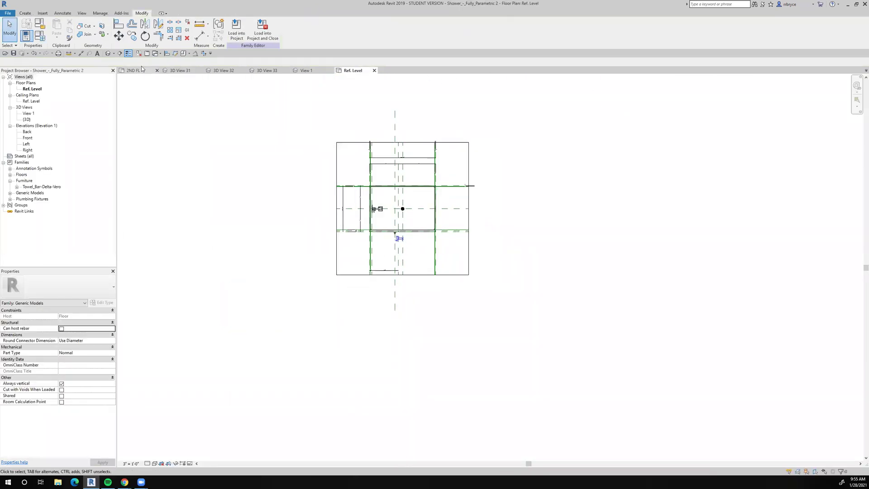
left_click(128, 53)
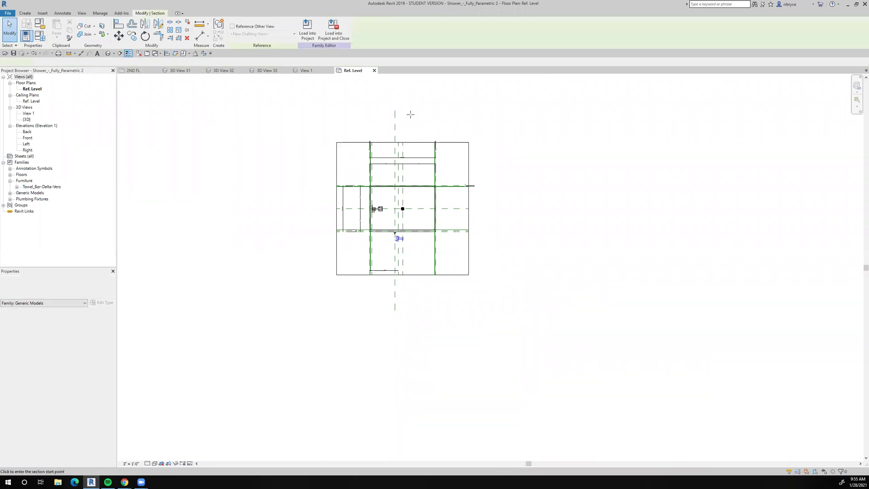
left_click(410, 114)
left_click(410, 348)
key("Escape")
right_click(410, 300)
left_click(427, 337)
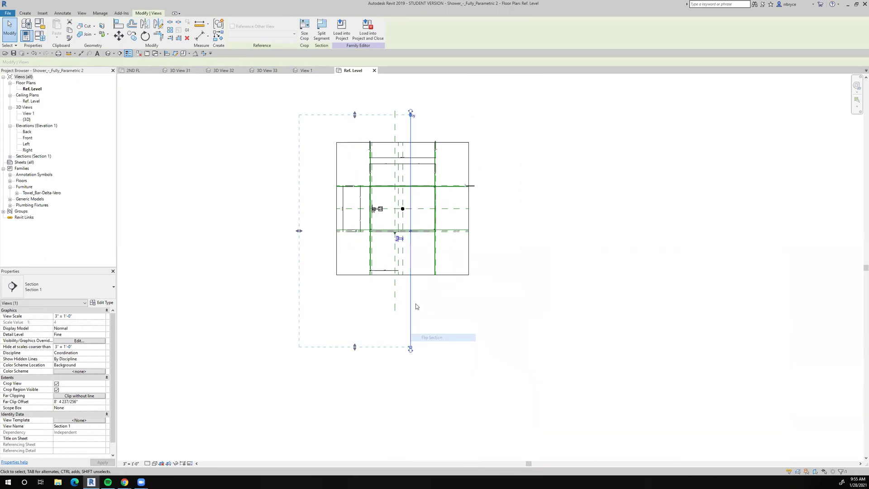
Open the Section 1 view and select the faucet trim.
right_click(413, 301)
left_click(447, 340)
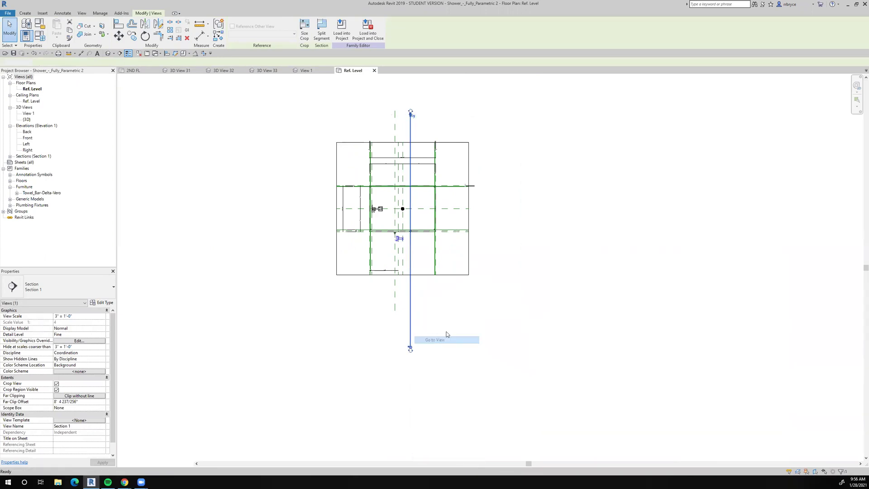
middle_click_drag(447, 332, 368, 323)
left_click(465, 239)
Drag the faucet trim upward after removing its constraints, then undo the last two changes.
middle_click_drag(469, 237, 440, 290)
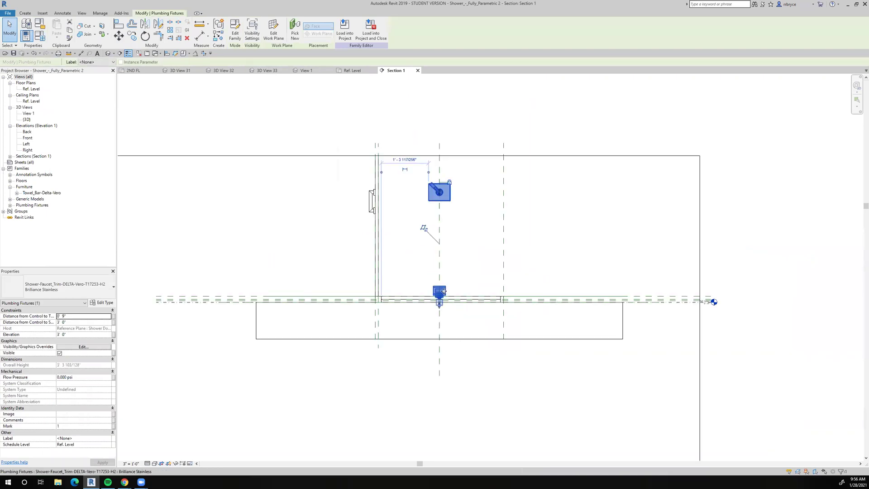
left_click_drag(439, 290, 446, 151)
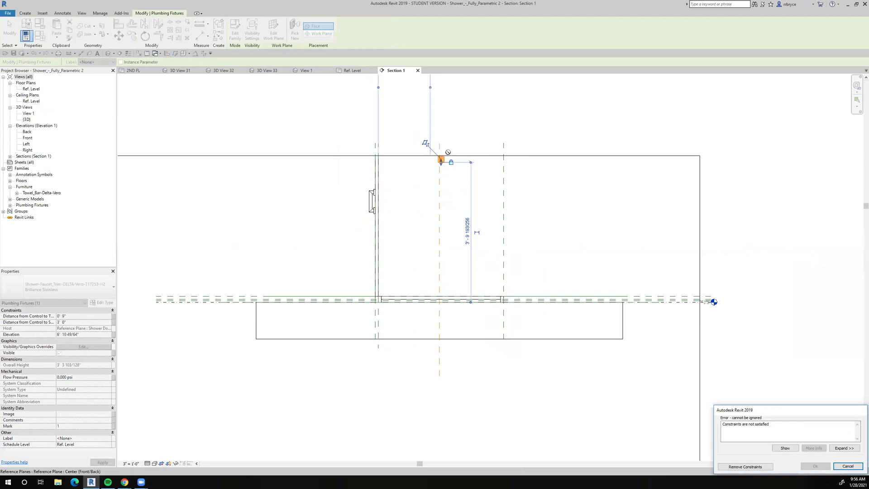
left_click(749, 466)
scroll(545, 299, "down", 3)
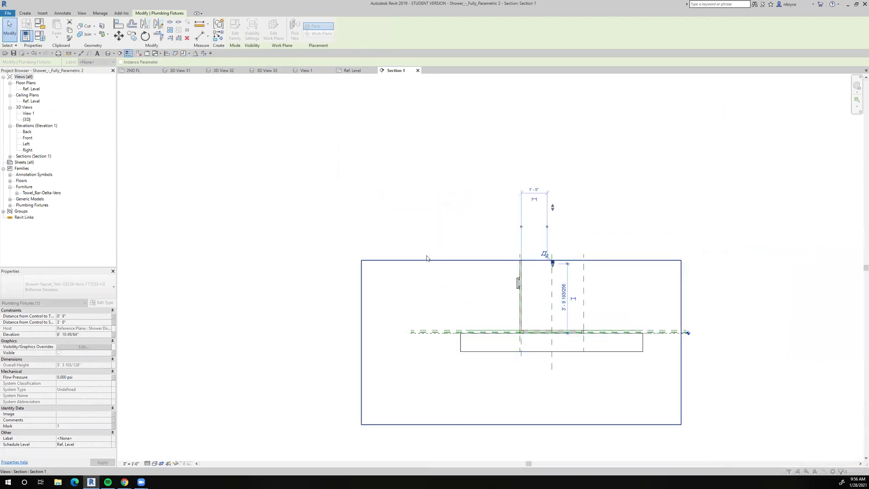
left_click(433, 259)
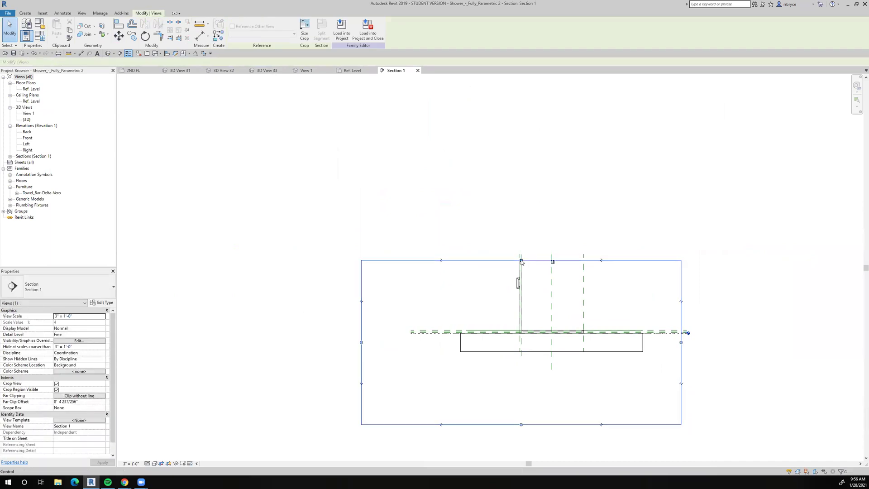
left_click_drag(521, 259, 520, 152)
scroll(572, 190, "up", 2)
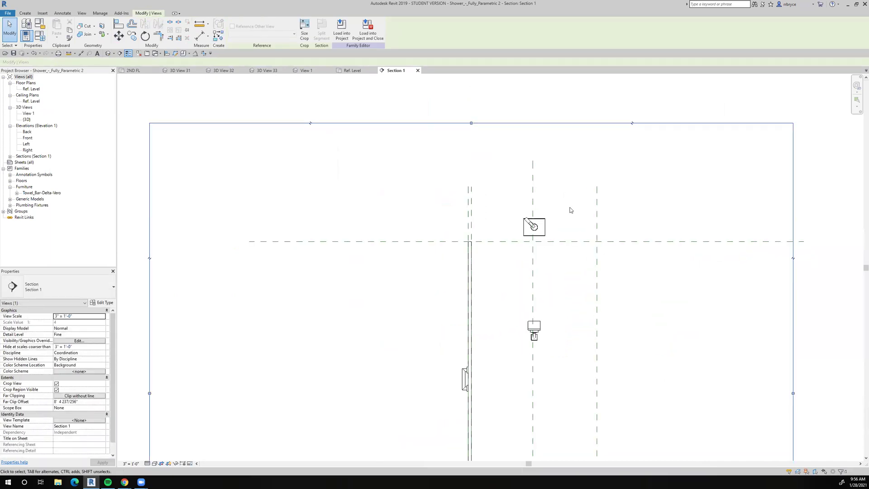
left_click_drag(546, 222, 543, 189)
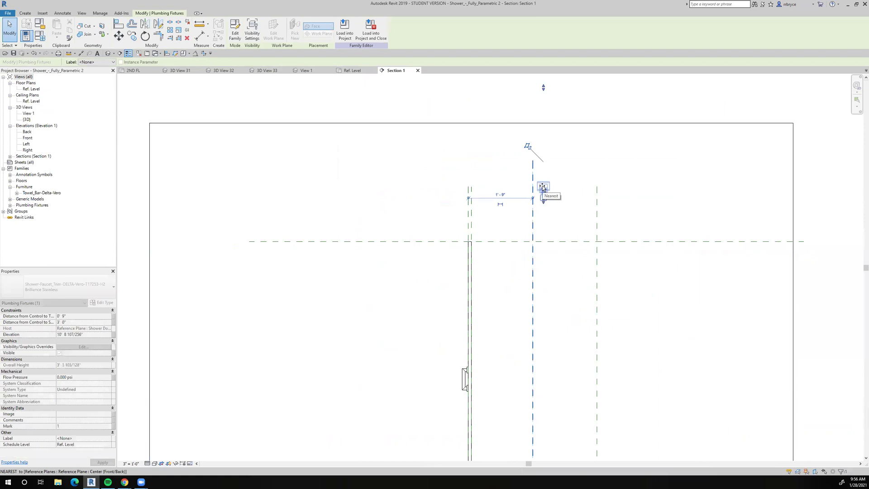
left_click_drag(543, 302, 535, 313)
left_click(37, 54)
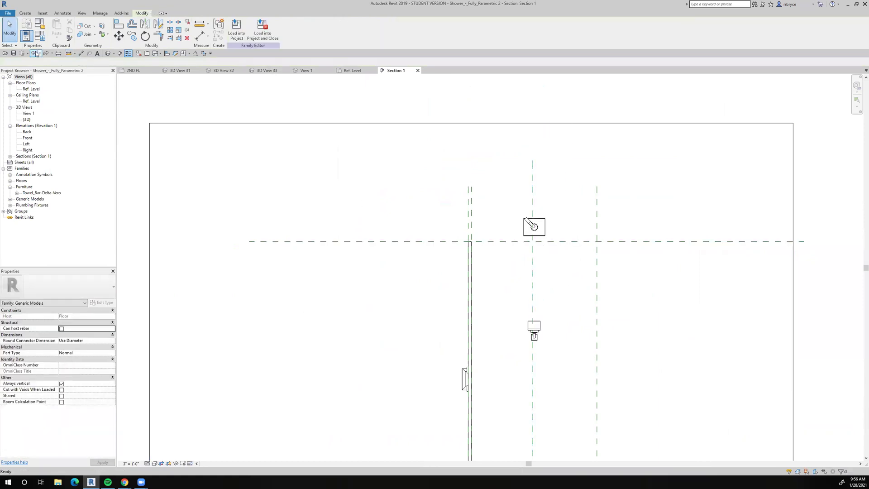
left_click(36, 53)
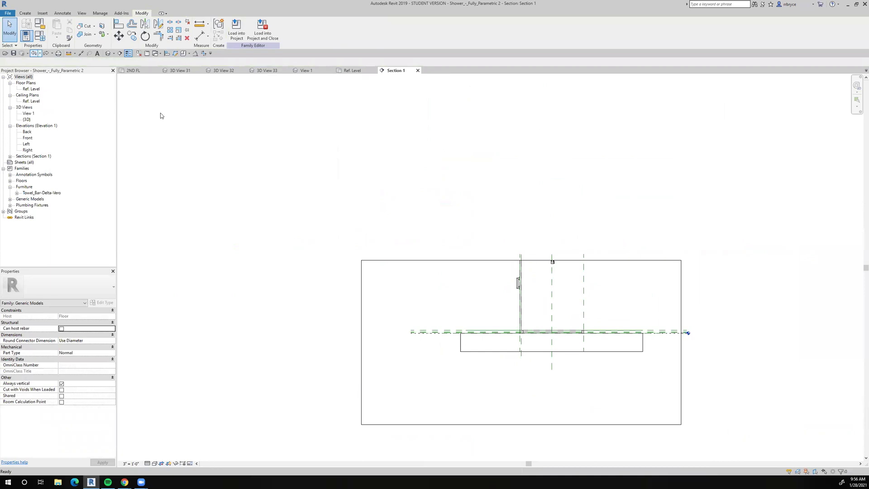
Stretch Section 1's crop region upward and nudge the faucet trim to 5' 0 49/64".
left_click(621, 260)
left_click_drag(529, 260, 529, 153)
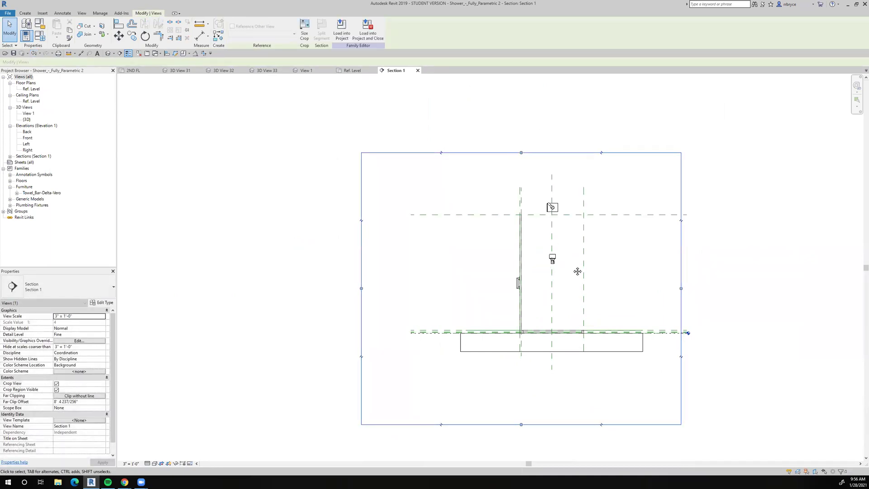
middle_click_drag(573, 269, 539, 253)
left_click(514, 258)
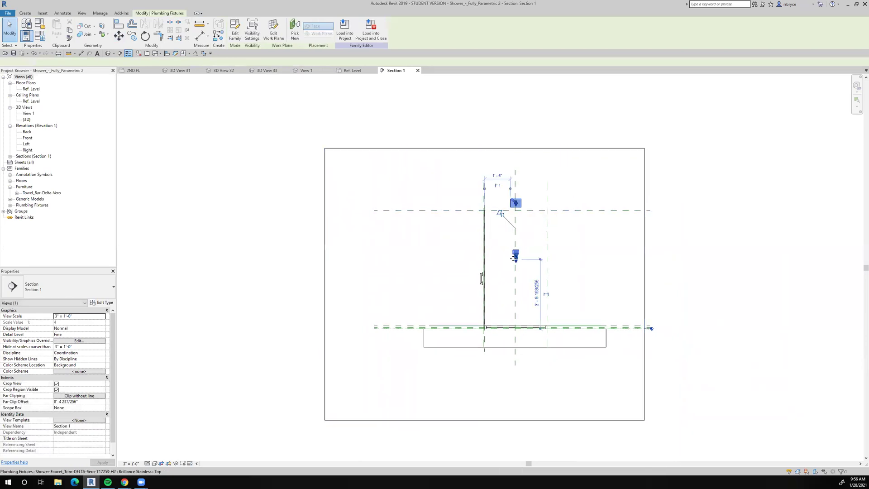
left_click_drag(514, 258, 517, 258)
key("Down")
key("Down")
key("Down")
key("Down")
key("Down")
key("Down")
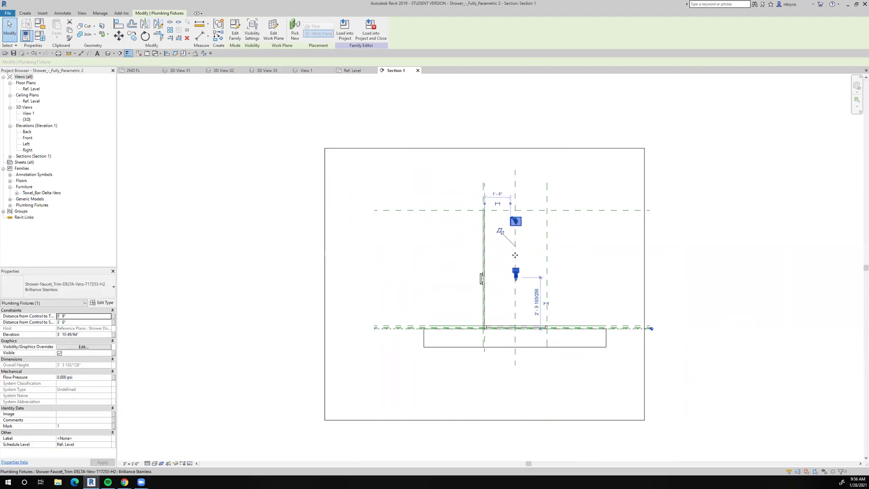
key("Down")
key("Down")
key("Down")
key("Down")
key("Down")
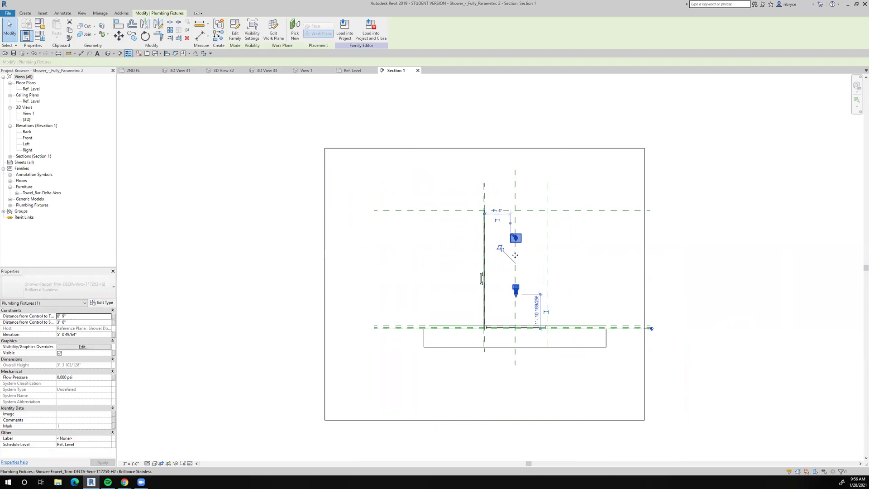
Nudge the faucet trim down two more steps, then rotate it 18 degrees.
key("Down")
key("Down")
key("Down")
key("Down")
key("Down")
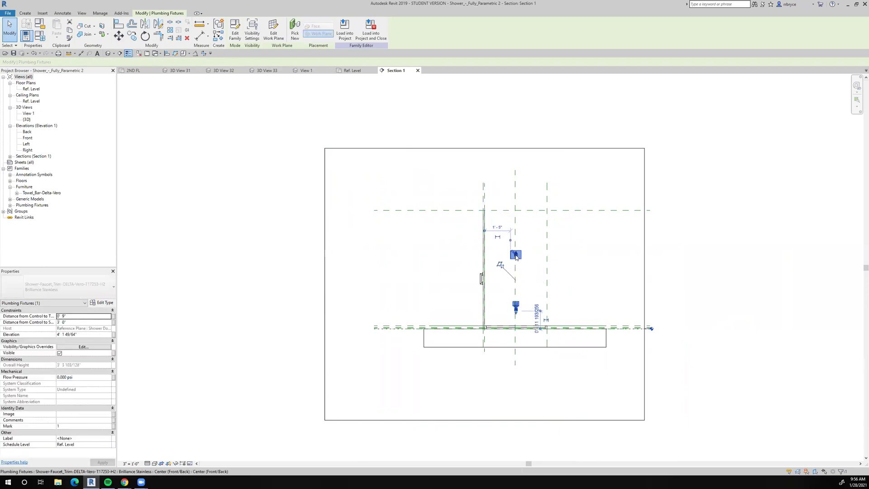
key("Down")
key("Down")
key("Down")
key("Down")
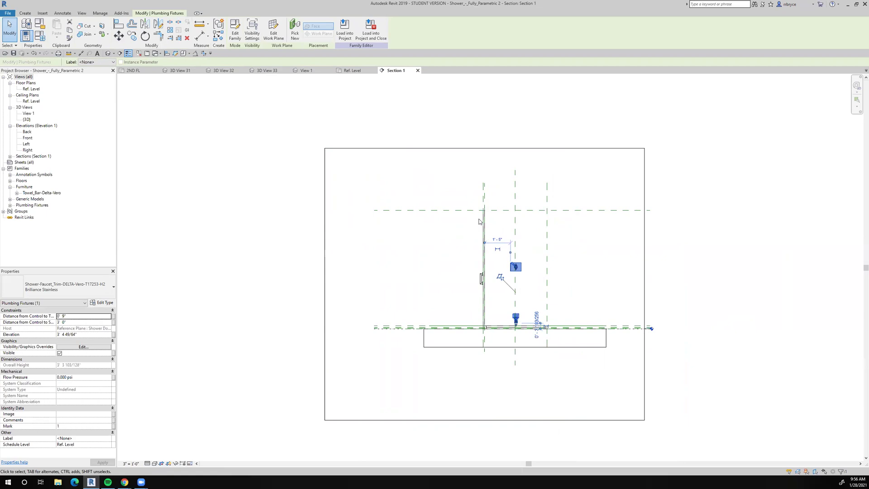
left_click(145, 35)
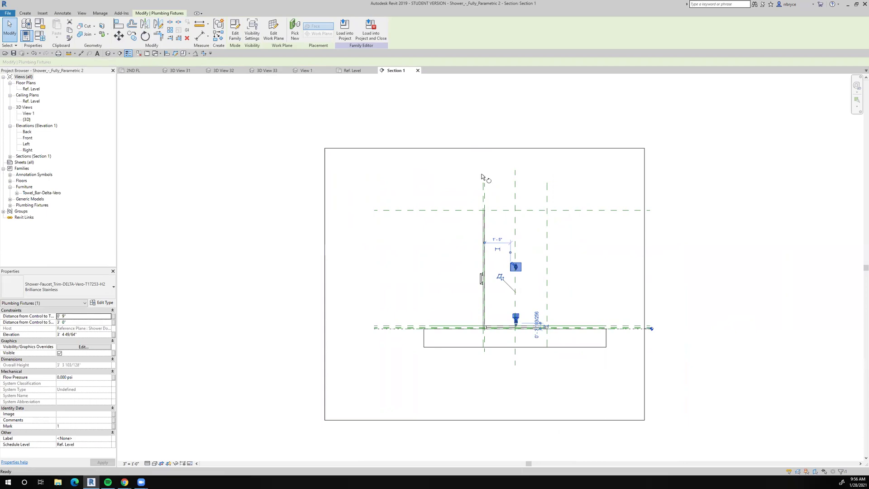
left_click(426, 201)
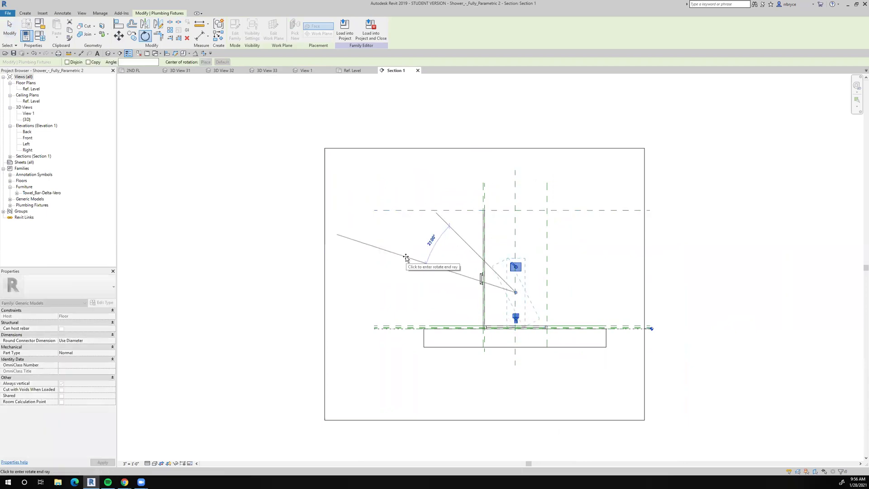
type("180")
key("Return")
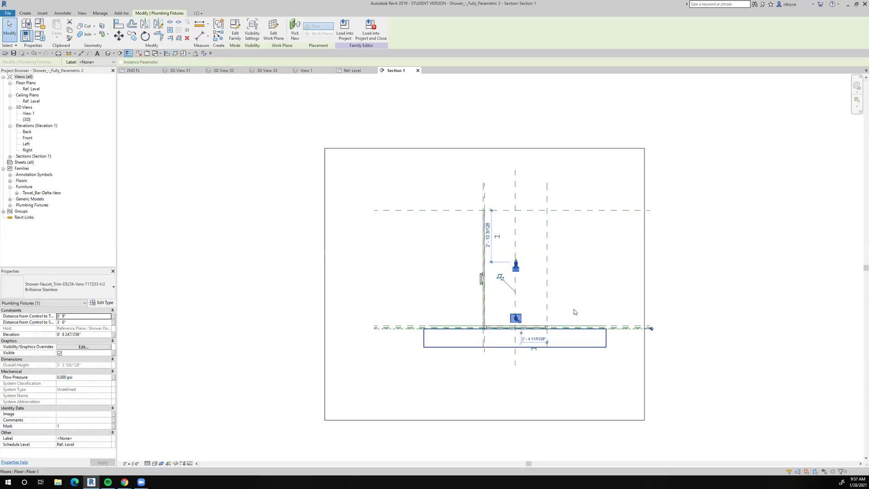
scroll(572, 309, "up", 2)
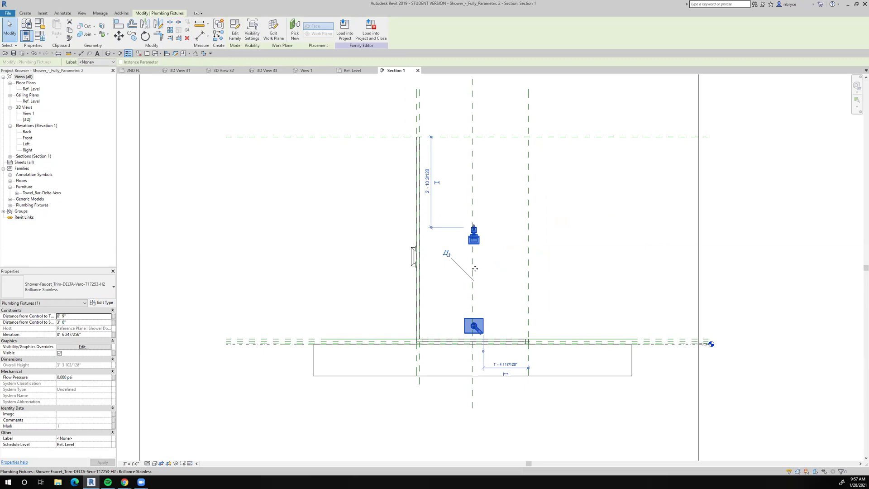
scroll(467, 270, "down", 2)
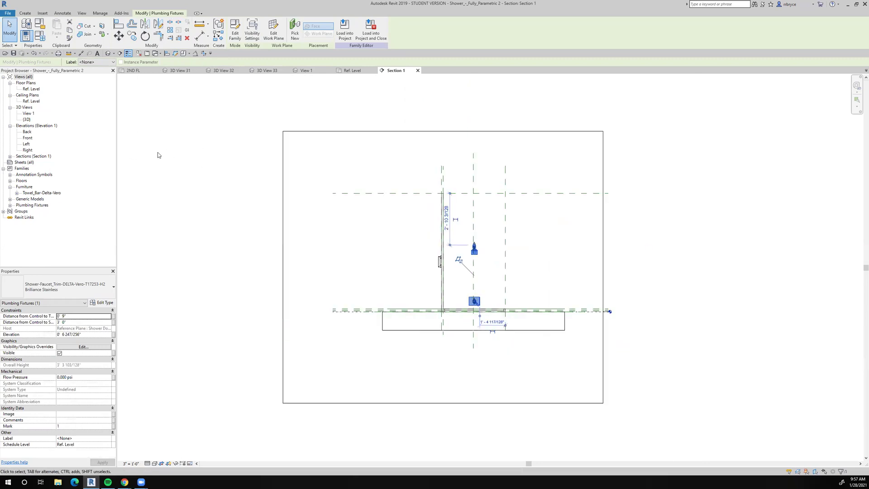
Inspect the faucet trim in the Back, Left and Front elevations.
double_click(26, 132)
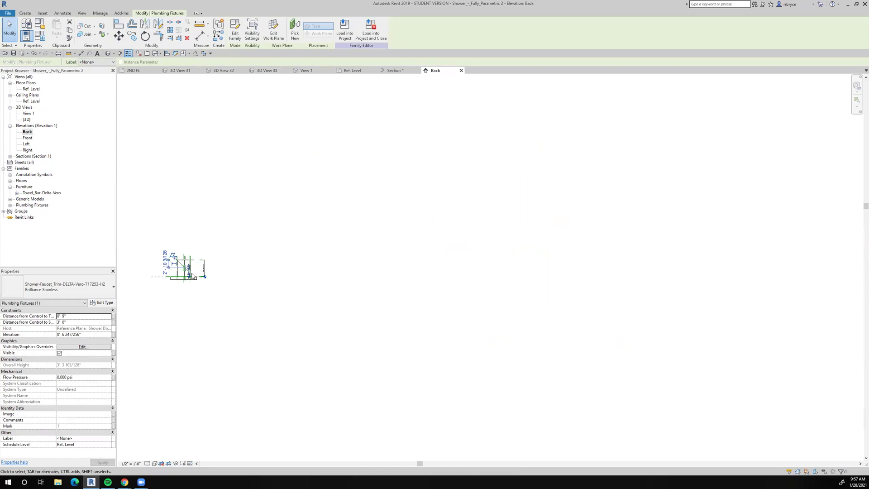
scroll(192, 276, "up", 5)
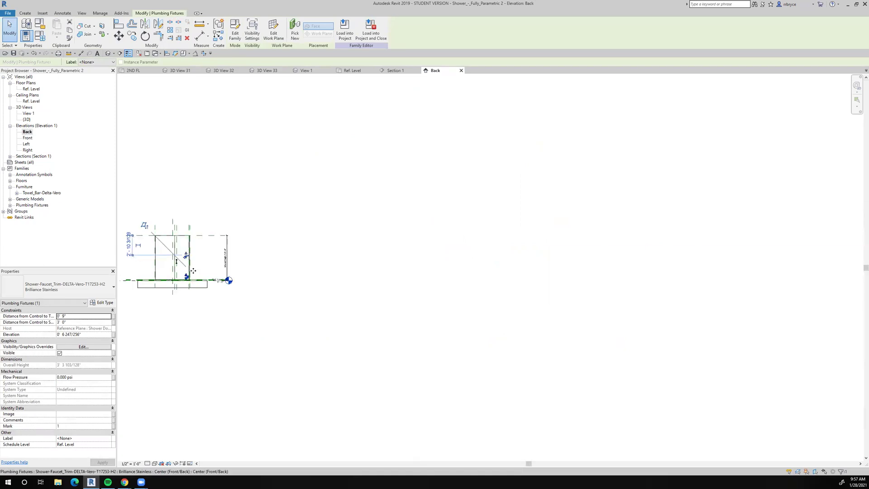
double_click(26, 144)
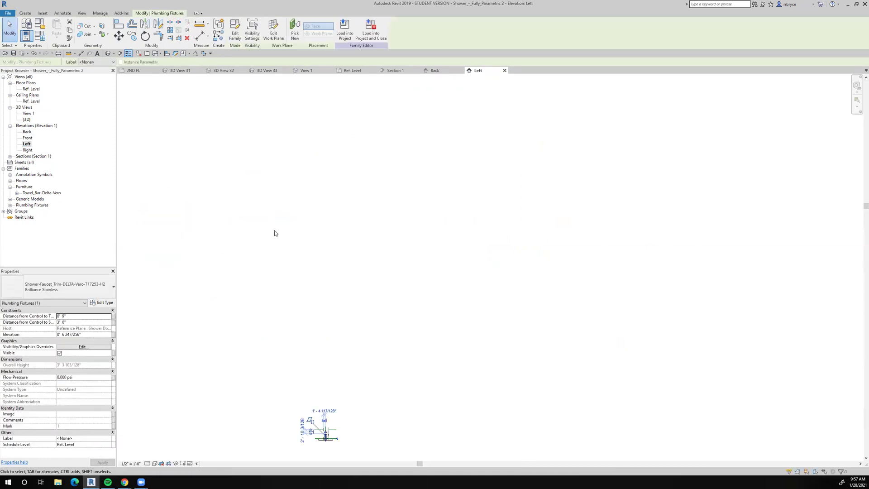
scroll(367, 328, "up", 5)
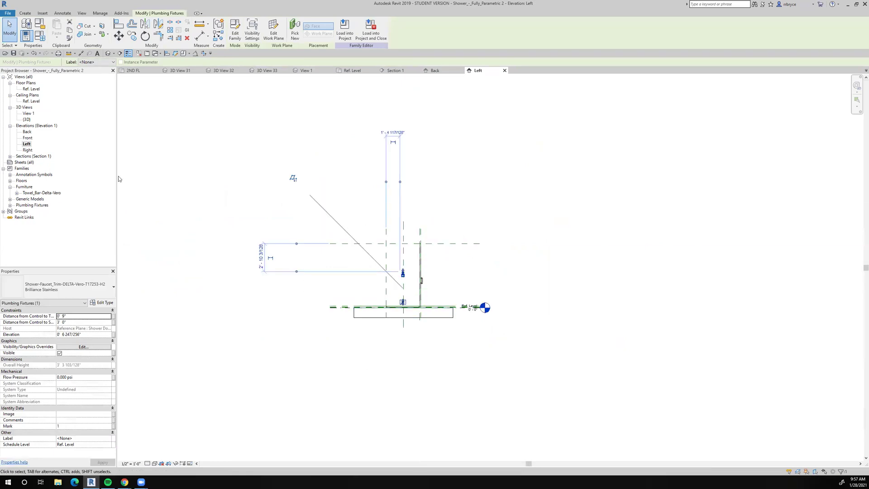
double_click(27, 138)
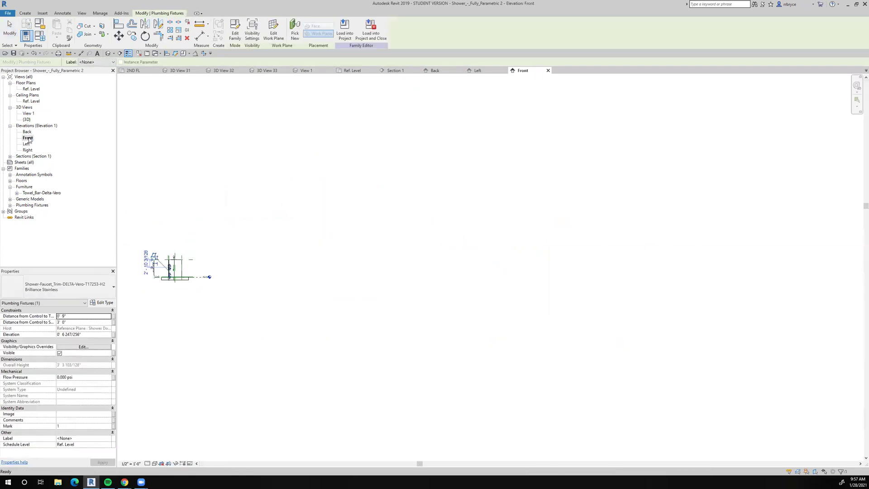
scroll(181, 268, "up", 8)
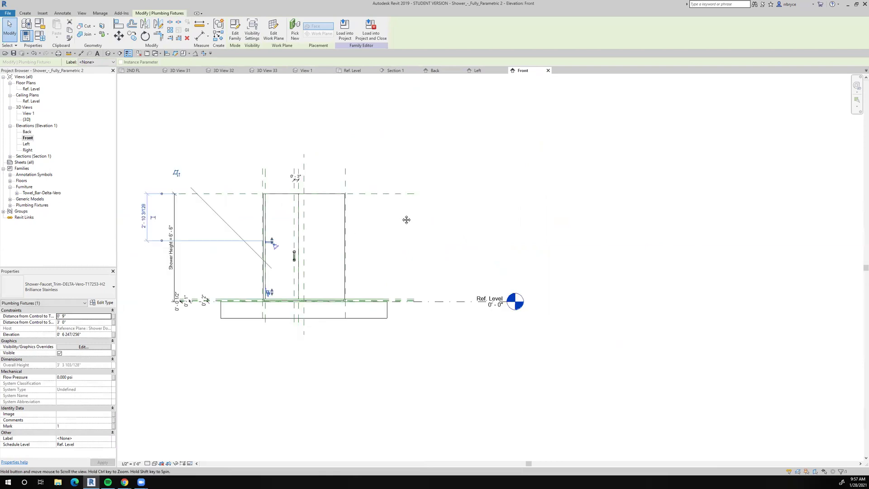
In the Front elevation, raise the shower head and valve control higher up the wall.
scroll(362, 239, "up", 3)
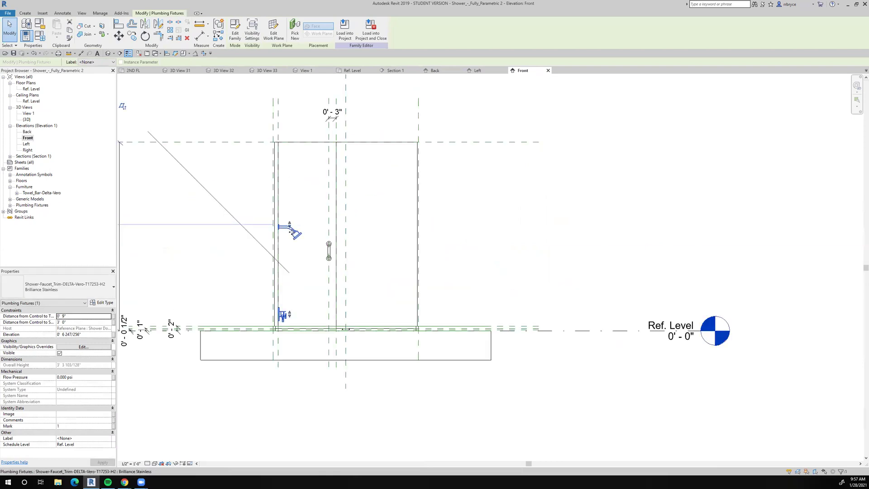
left_click_drag(290, 200, 290, 176)
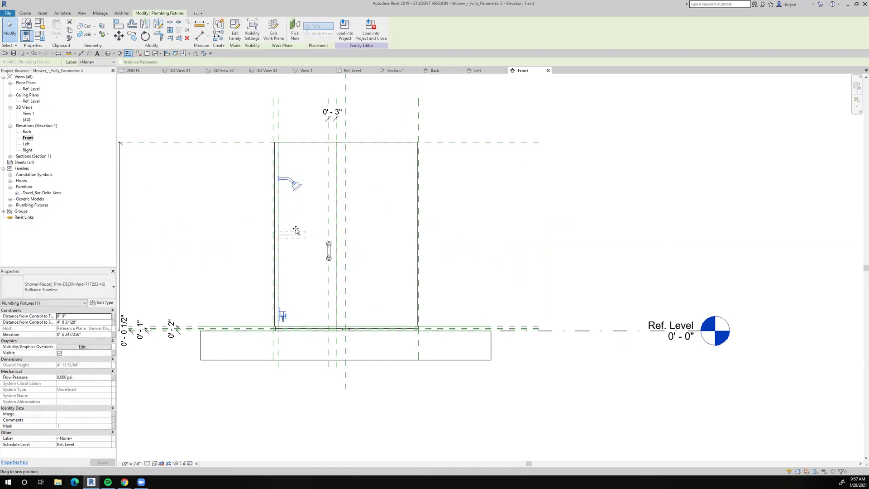
left_click_drag(298, 237, 296, 254)
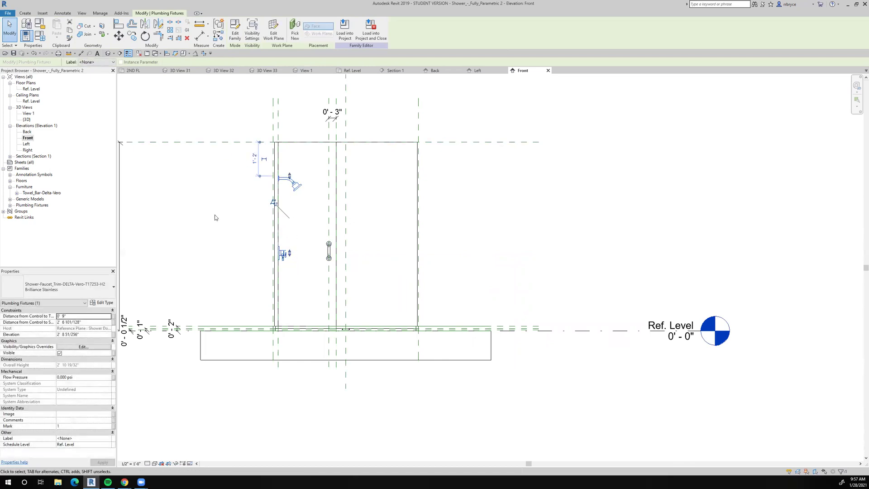
Load the edited shower family into the project, overwriting the existing version.
left_click(338, 32)
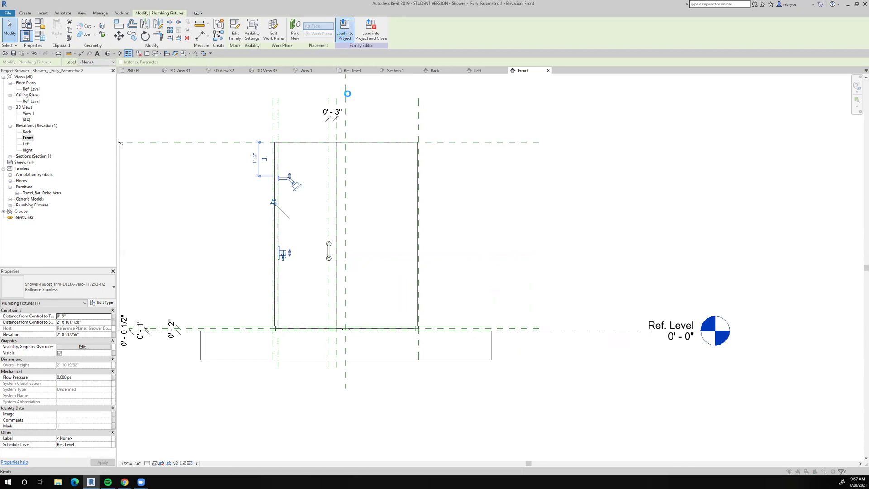
left_click(401, 223)
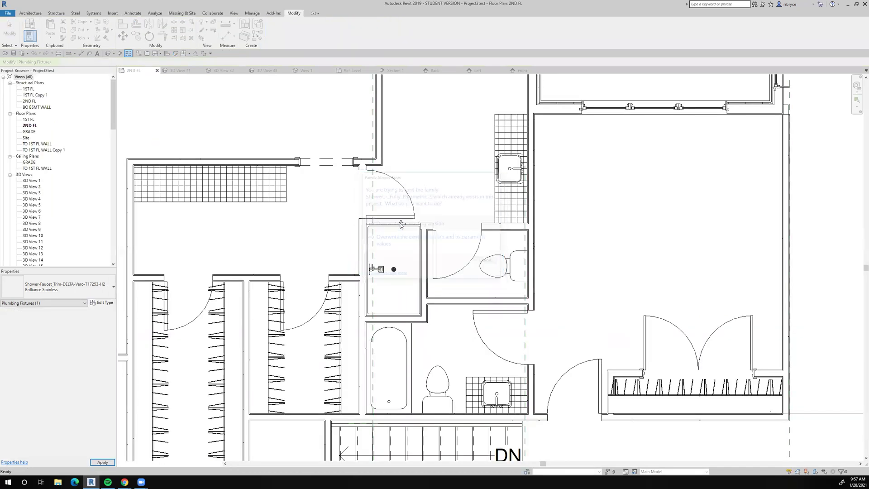
key("Escape")
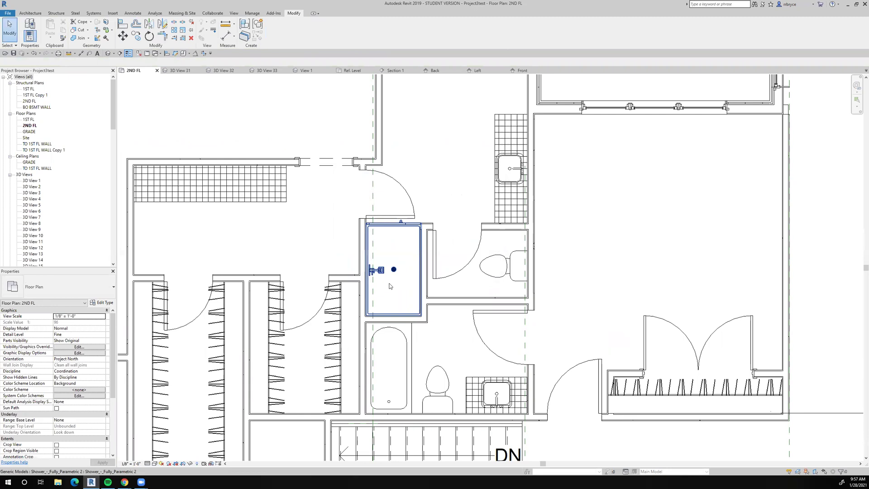
Place a perspective camera above the shower, aimed toward the shower and bathroom.
scroll(353, 156, "down", 4)
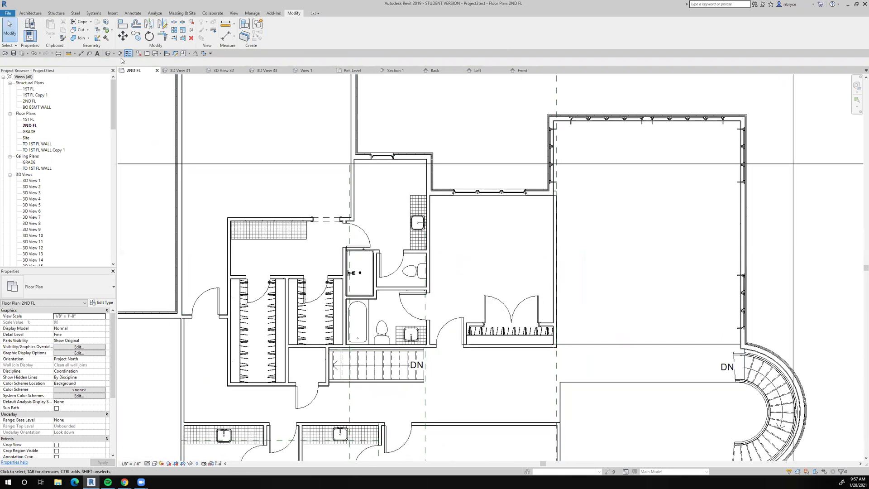
left_click(115, 53)
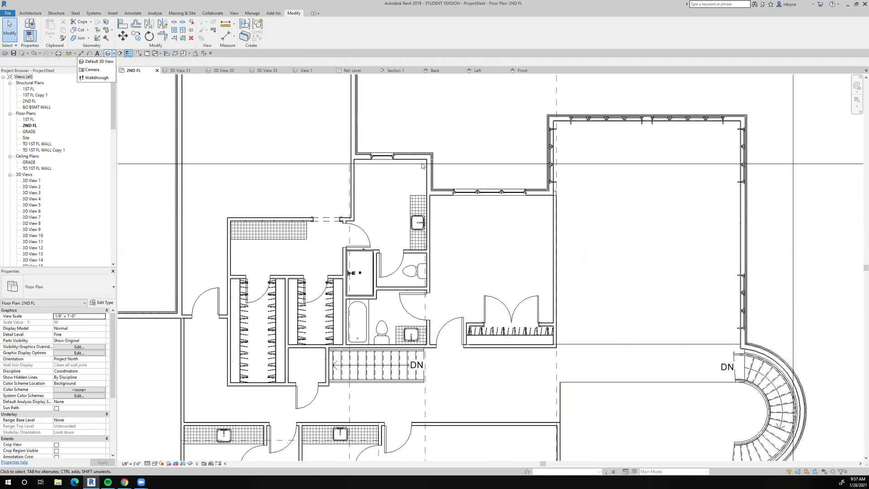
left_click(92, 69)
left_click(422, 166)
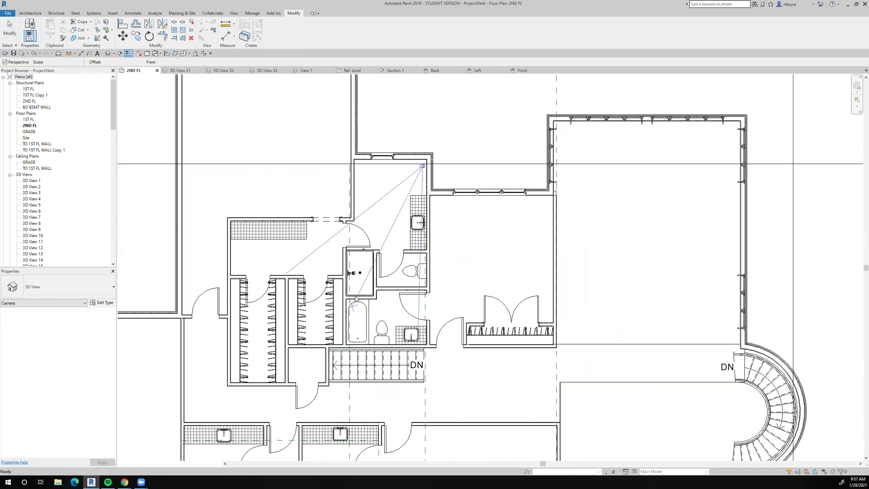
left_click(312, 253)
Extend the camera view's crop region downward to show more of the bathroom.
middle_click_drag(364, 271, 339, 139)
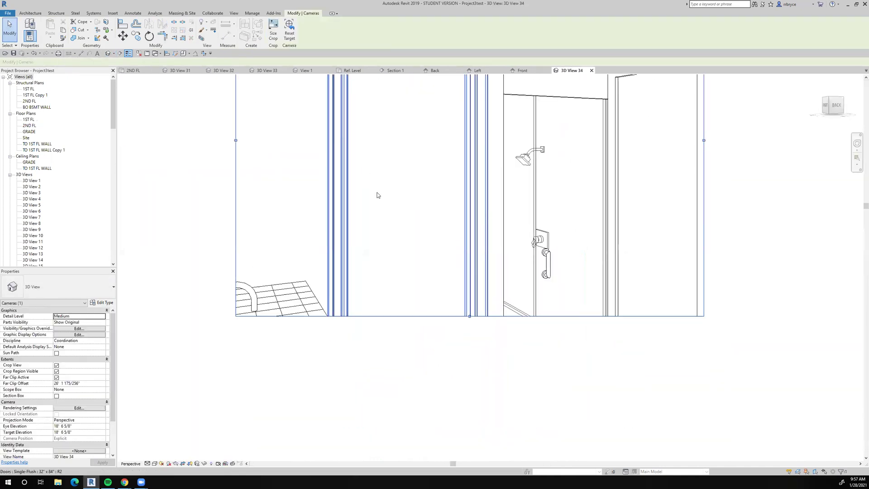
scroll(376, 192, "down", 3)
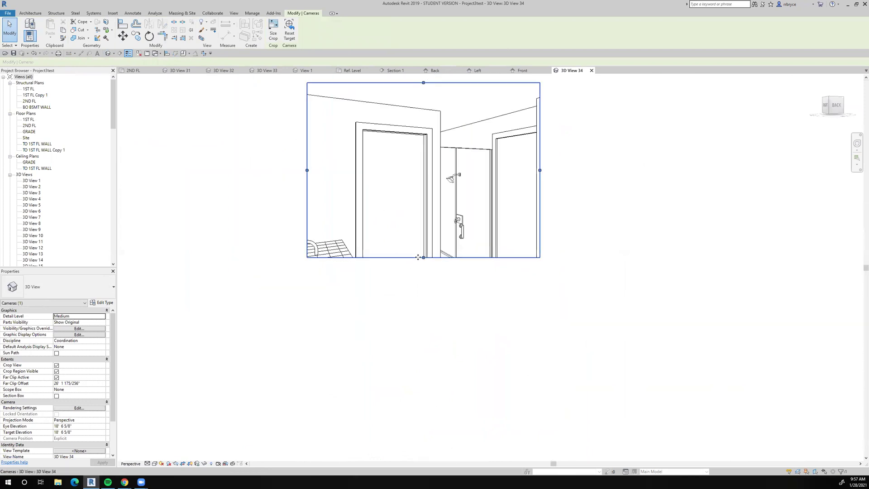
left_click_drag(424, 258, 416, 377)
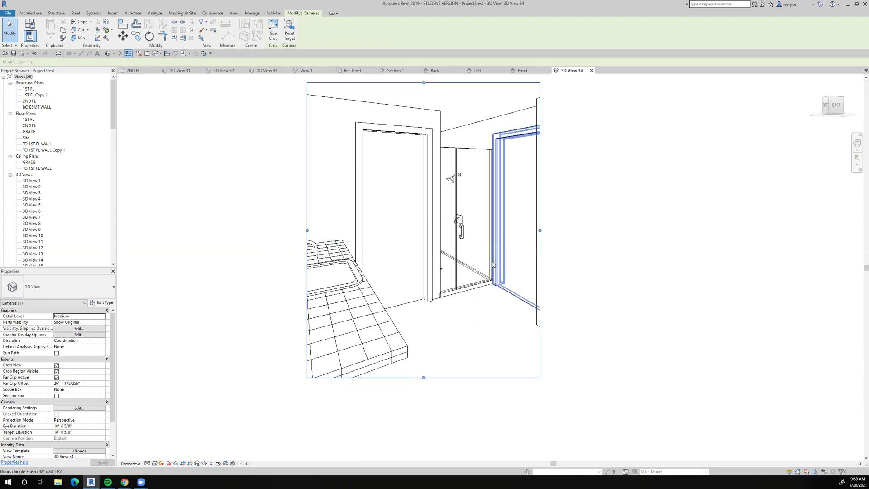
Zoom and orbit the camera so it faces the shower more frontally.
scroll(482, 278, "up", 4)
scroll(477, 282, "down", 3)
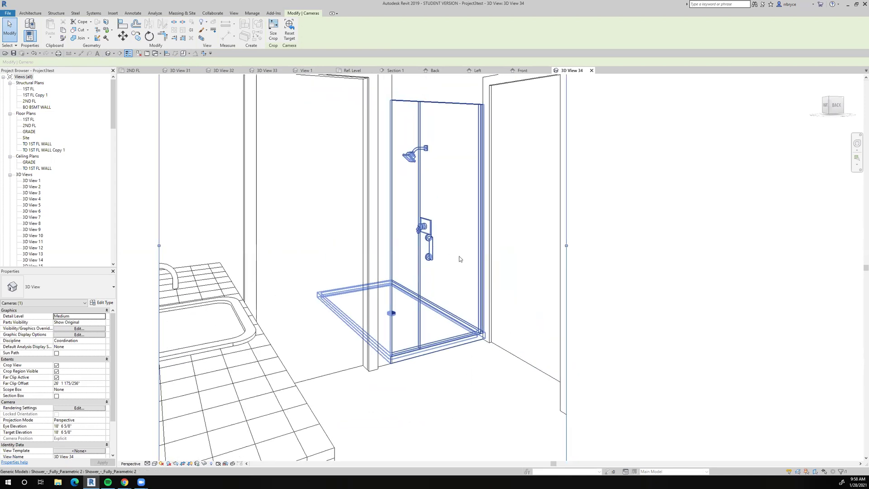
scroll(462, 267, "down", 3)
scroll(462, 271, "down", 2)
scroll(459, 268, "up", 2)
middle_click_drag(460, 268, 479, 243, "shift")
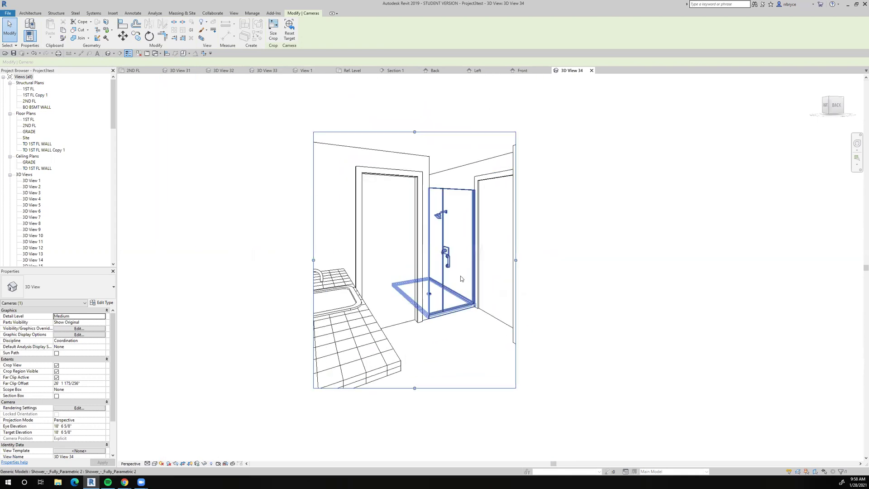
scroll(460, 275, "up", 3)
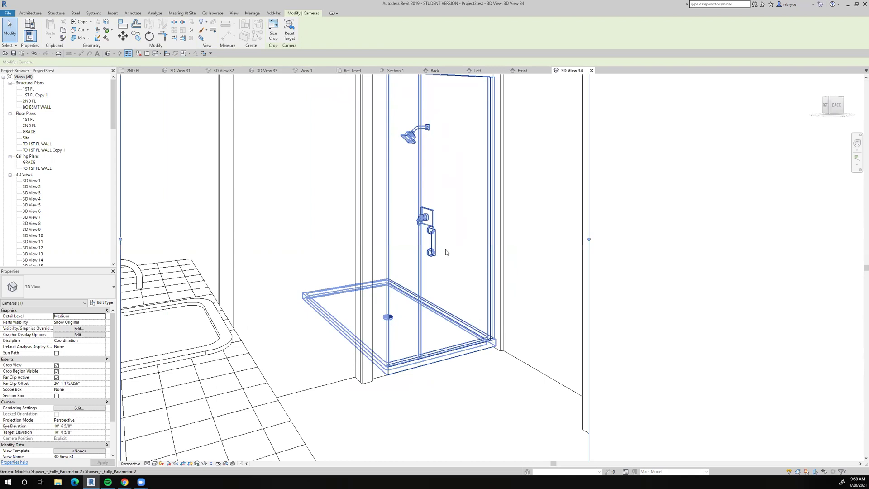
scroll(443, 254, "down", 3)
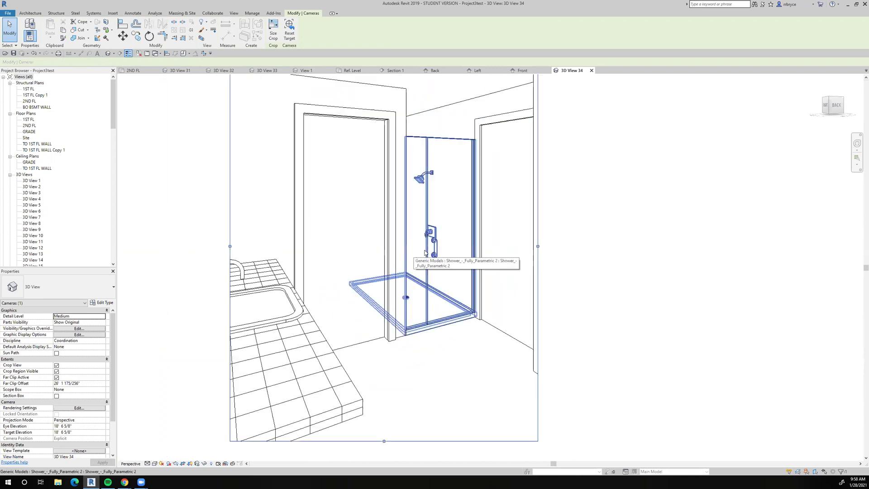
scroll(460, 259, "down", 3)
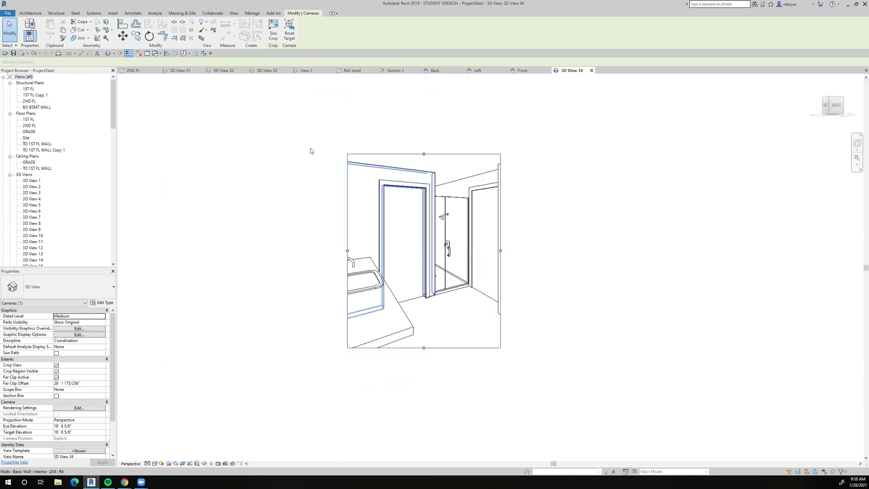
left_click(134, 70)
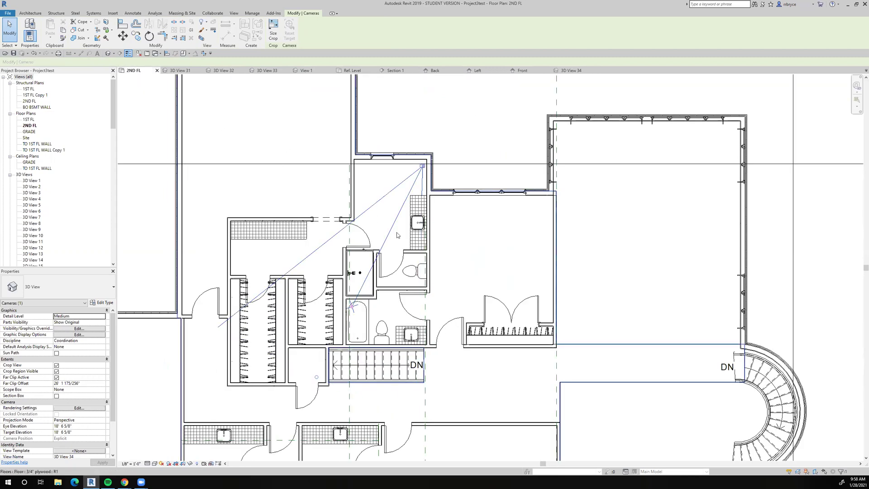
scroll(390, 249, "up", 5)
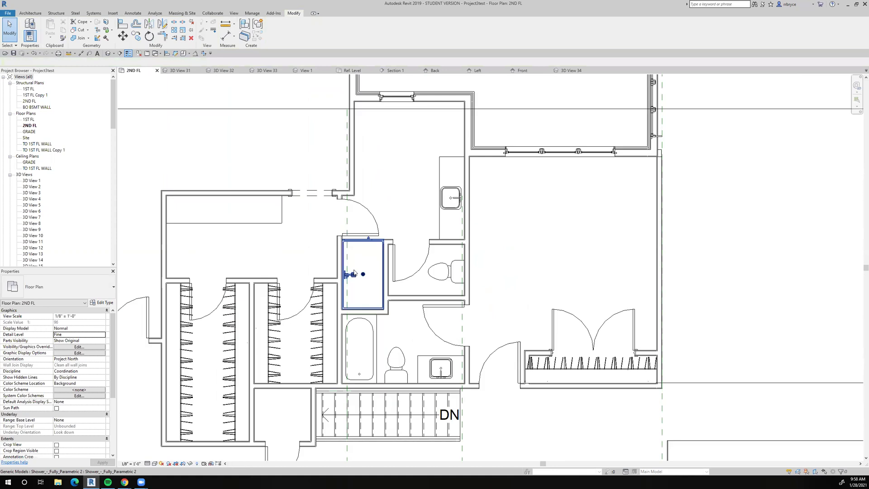
scroll(381, 253, "down", 5)
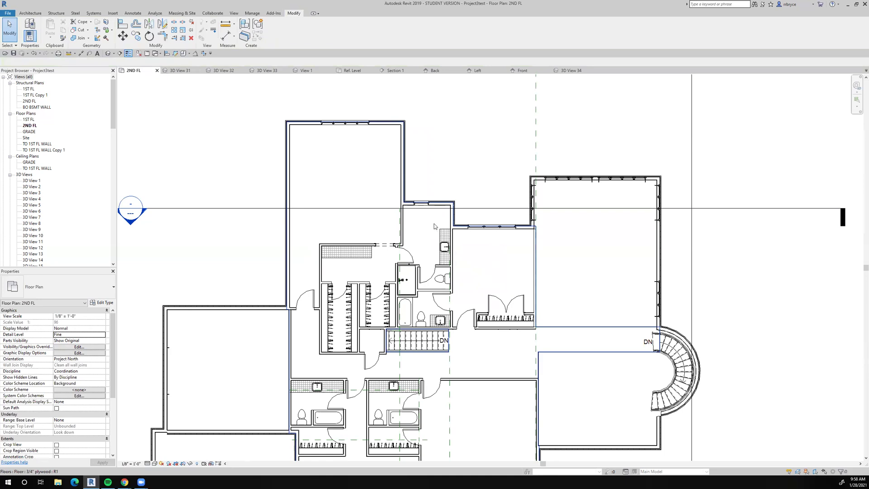
scroll(434, 226, "up", 2)
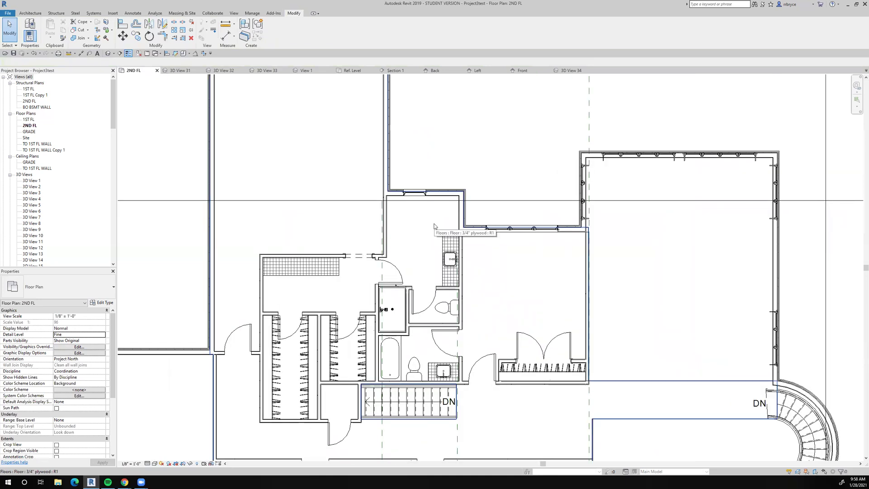
Load the Monolithic_Stone_Bath_Tub_10674 .rfa from the revit families folder via Load Family.
left_click(114, 13)
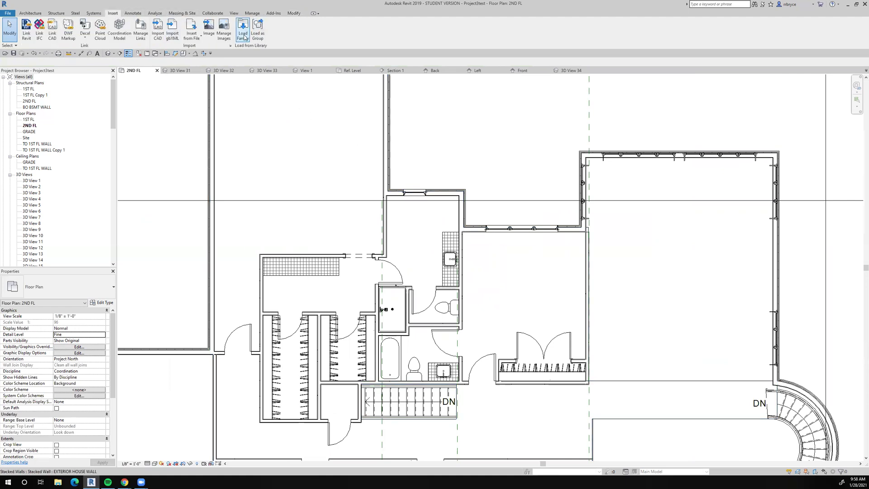
left_click(243, 30)
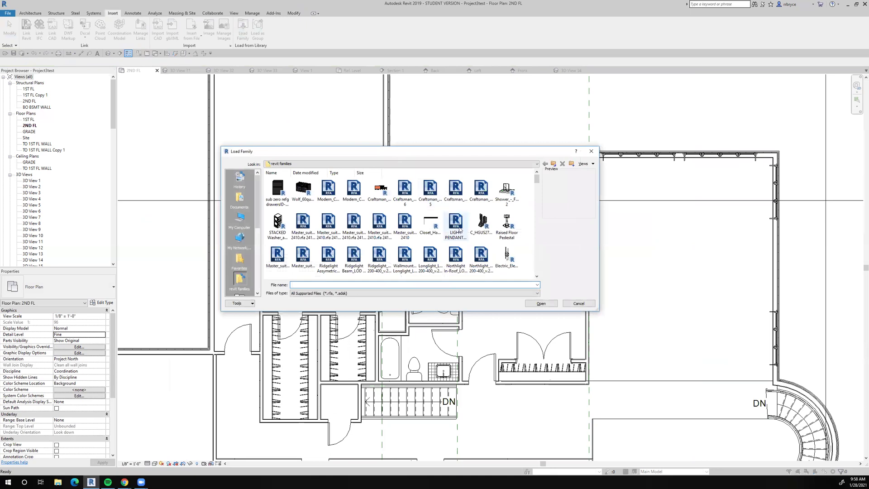
scroll(459, 229, "down", 4)
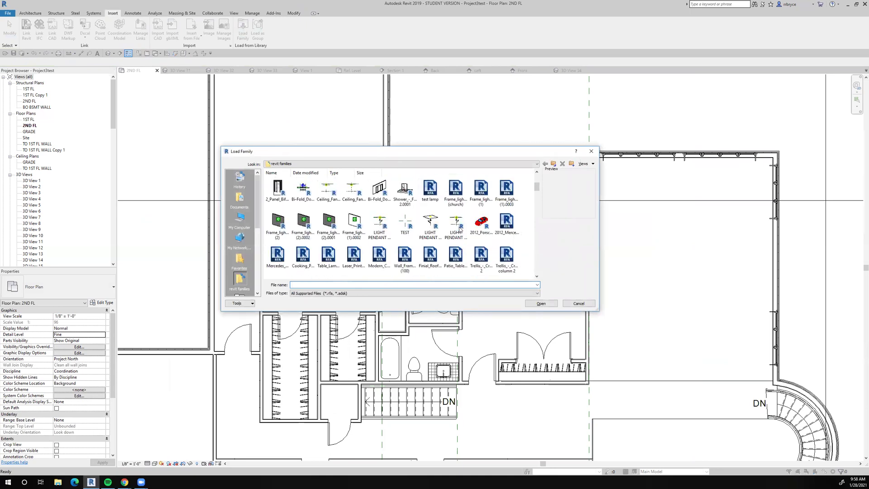
scroll(459, 230, "down", 2)
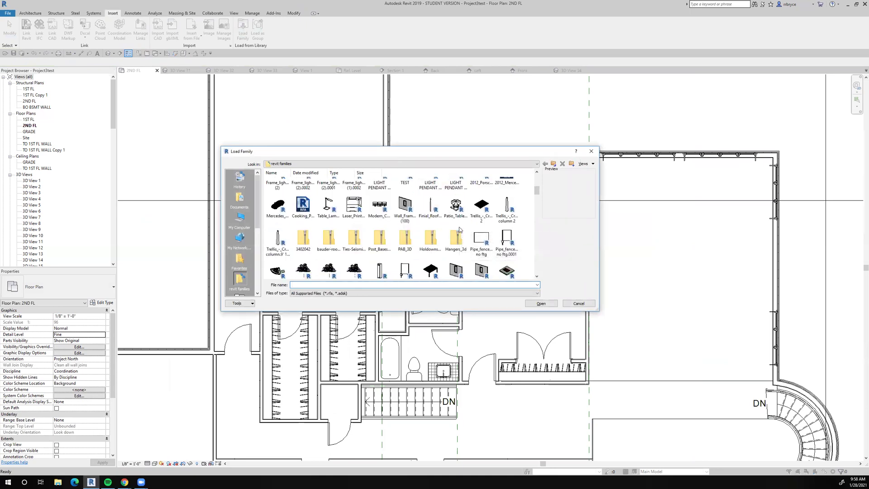
scroll(459, 229, "down", 4)
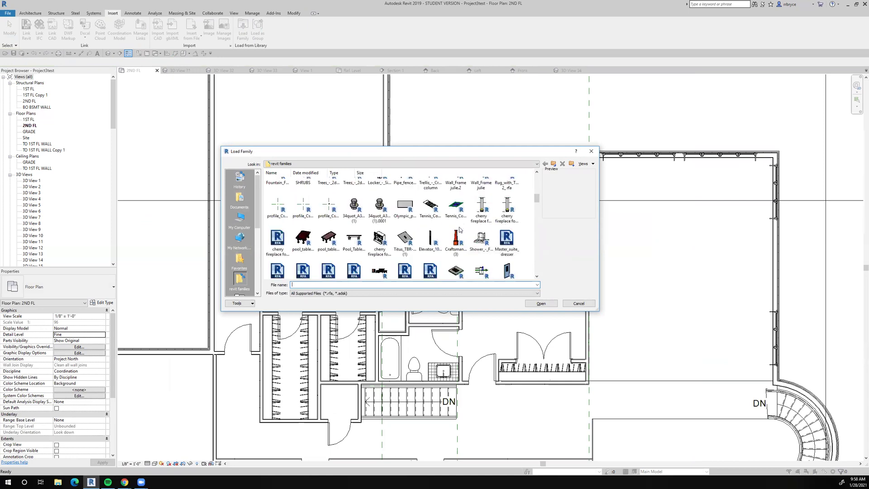
scroll(458, 230, "down", 2)
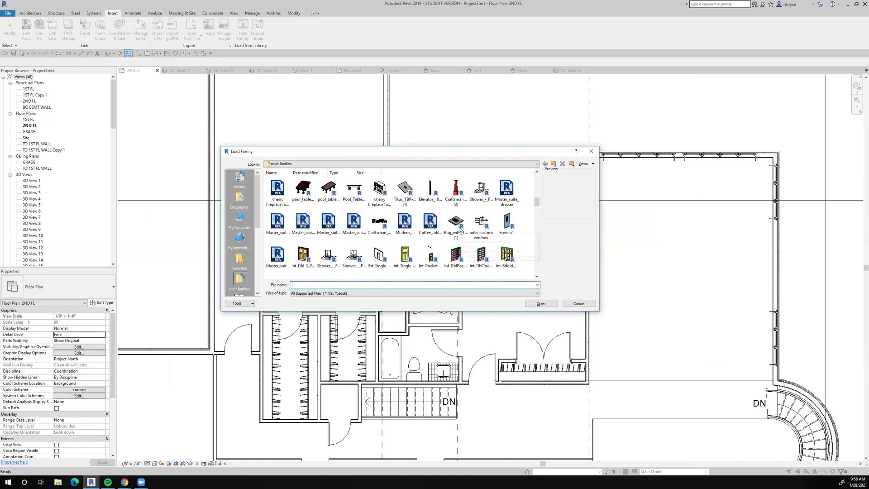
scroll(458, 235, "down", 4)
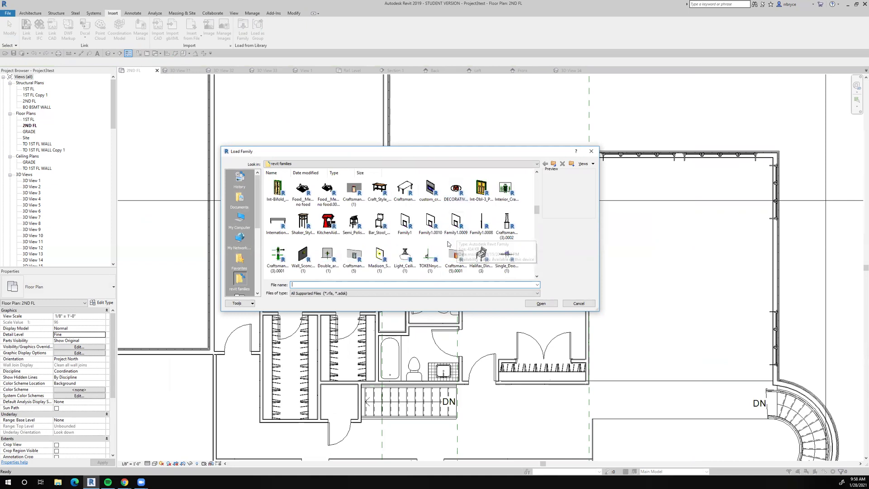
scroll(455, 239, "down", 3)
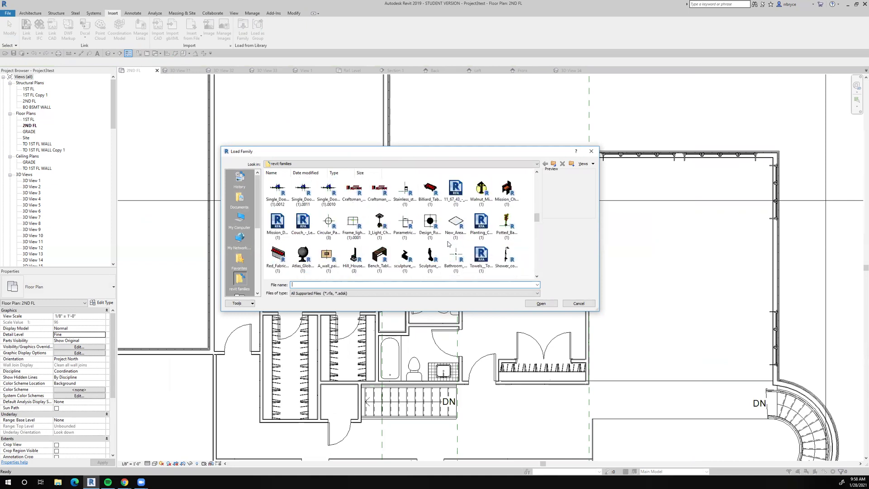
scroll(443, 238, "down", 1)
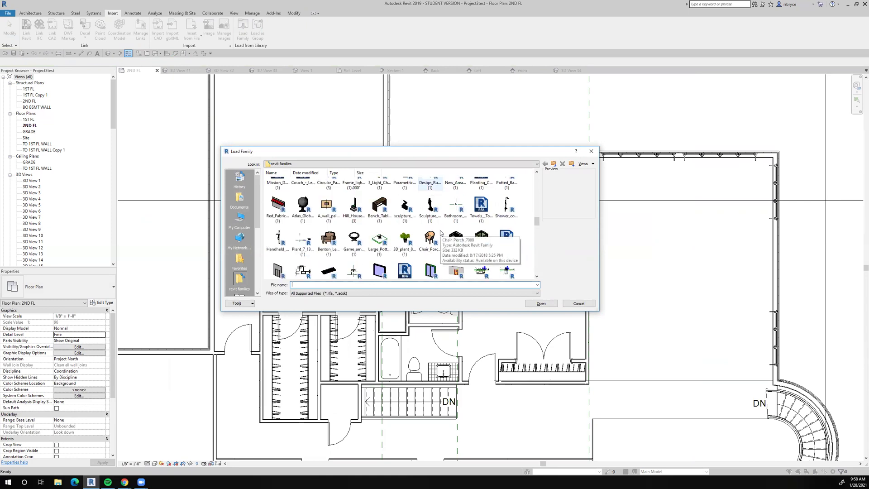
scroll(440, 233, "down", 1)
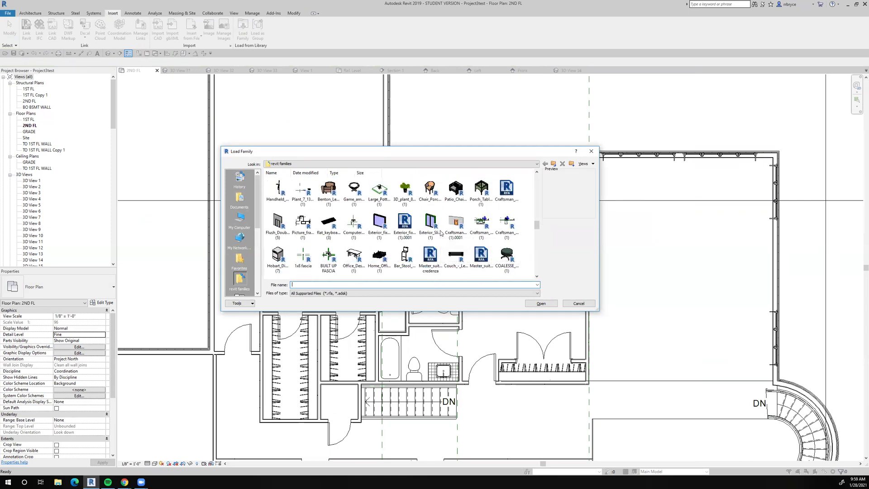
scroll(441, 233, "down", 1)
scroll(440, 232, "down", 1)
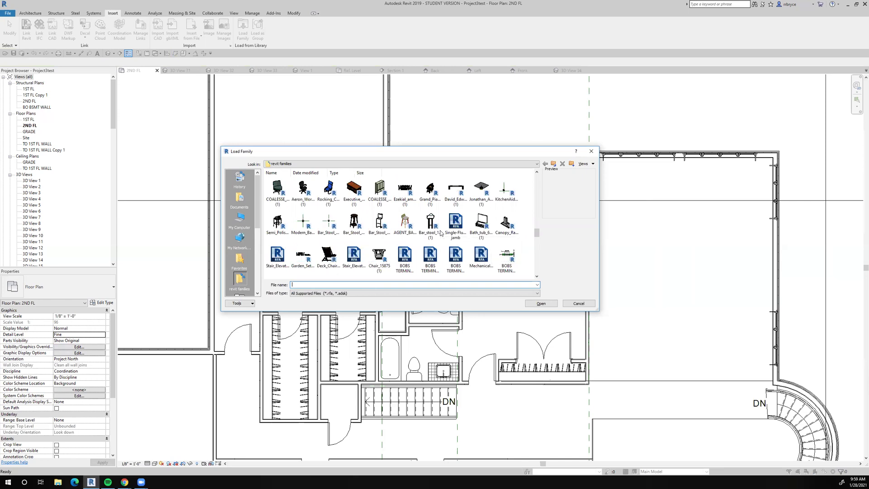
scroll(441, 232, "down", 1)
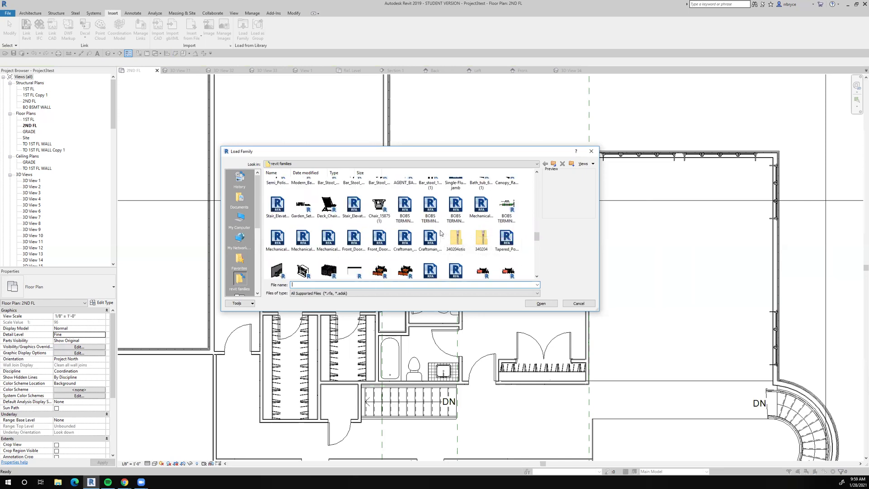
scroll(440, 233, "down", 1)
scroll(441, 232, "down", 1)
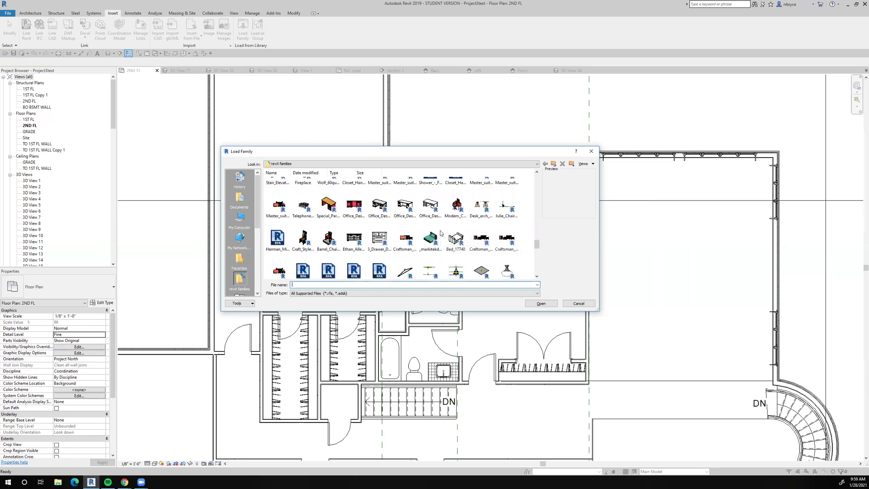
scroll(440, 233, "down", 1)
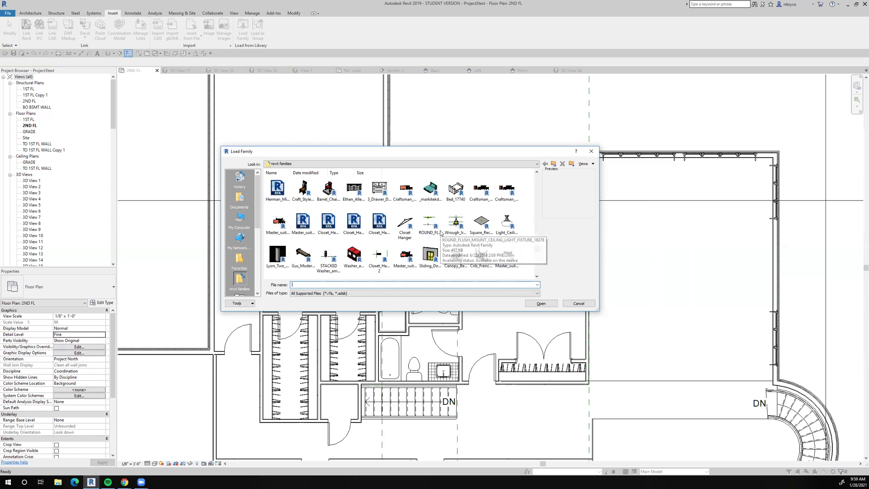
scroll(441, 232, "down", 1)
left_click(329, 241)
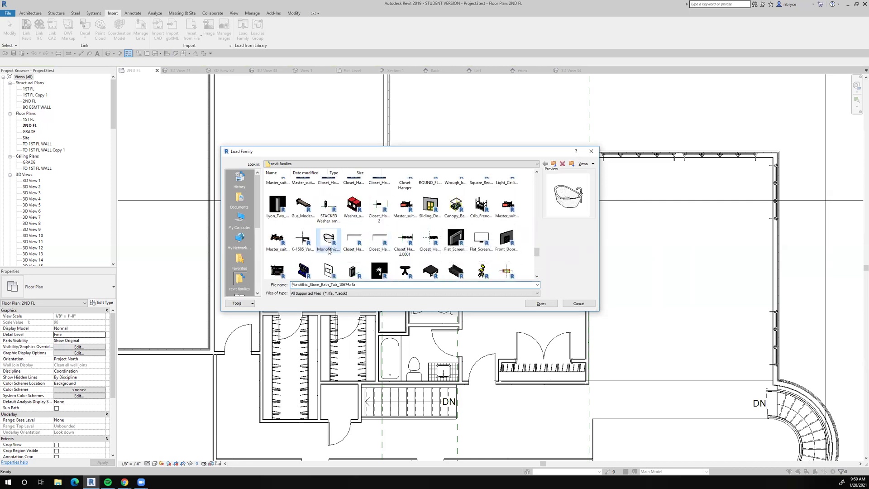
left_click(540, 304)
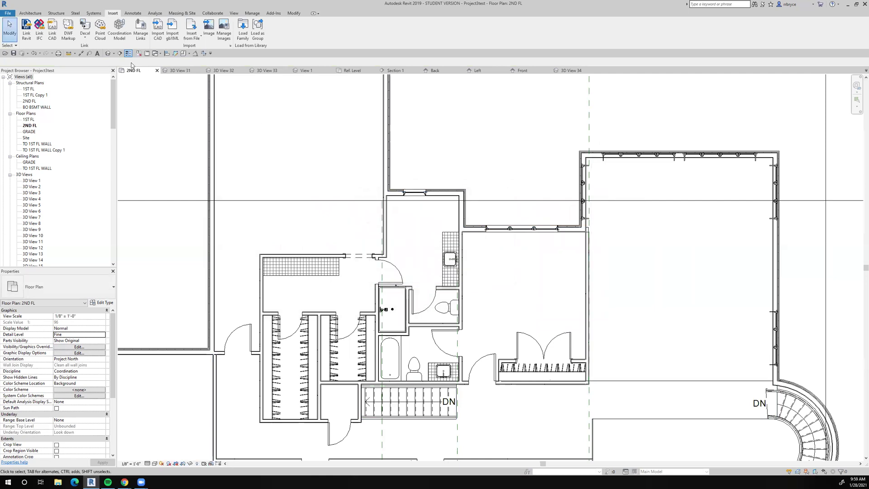
Place the Monolithic_Stone_Bath_Tub component in the small room at the top of the 2ND FL bathroom.
scroll(421, 208, "up", 2)
middle_click_drag(426, 213, 445, 225)
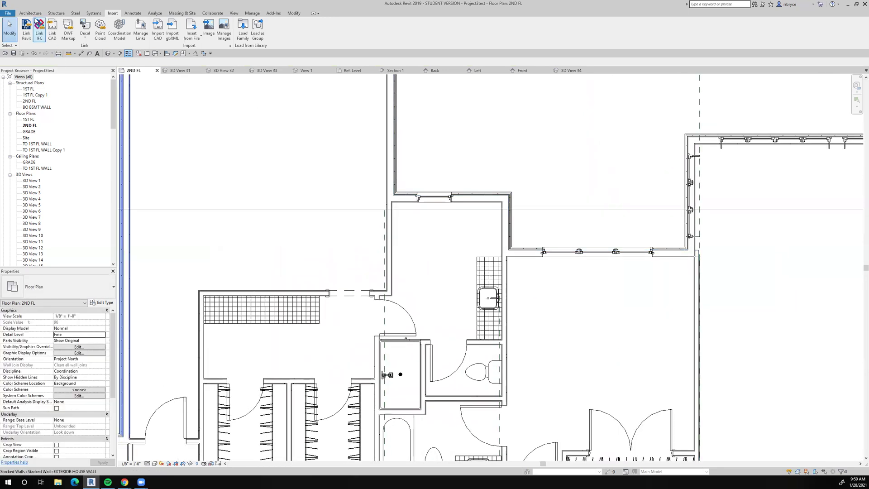
left_click(30, 13)
left_click(82, 31)
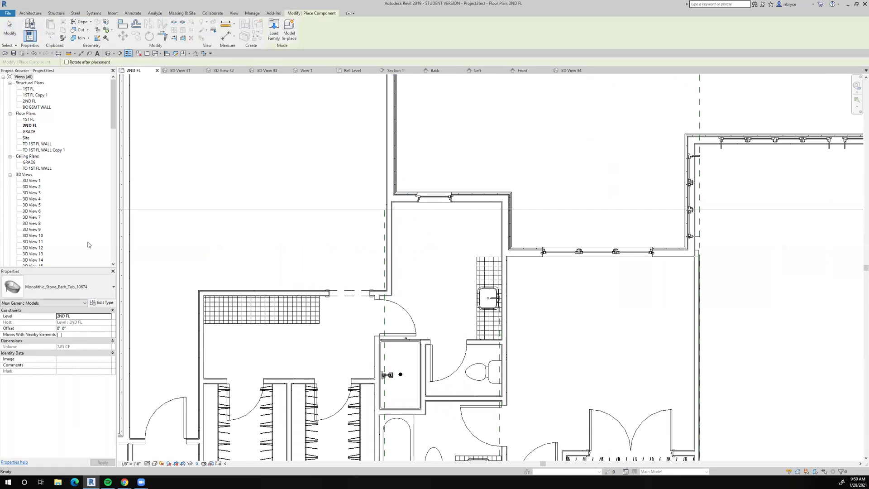
scroll(401, 245, "up", 3)
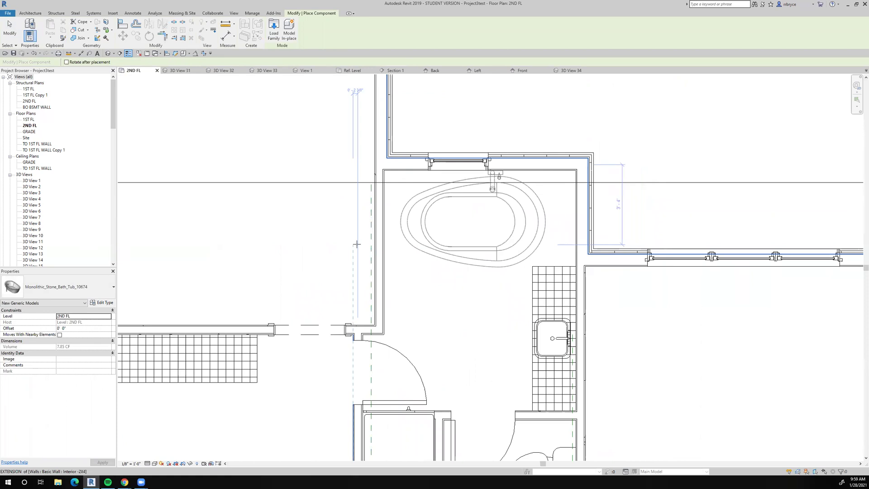
left_click(356, 244)
scroll(356, 244, "down", 3)
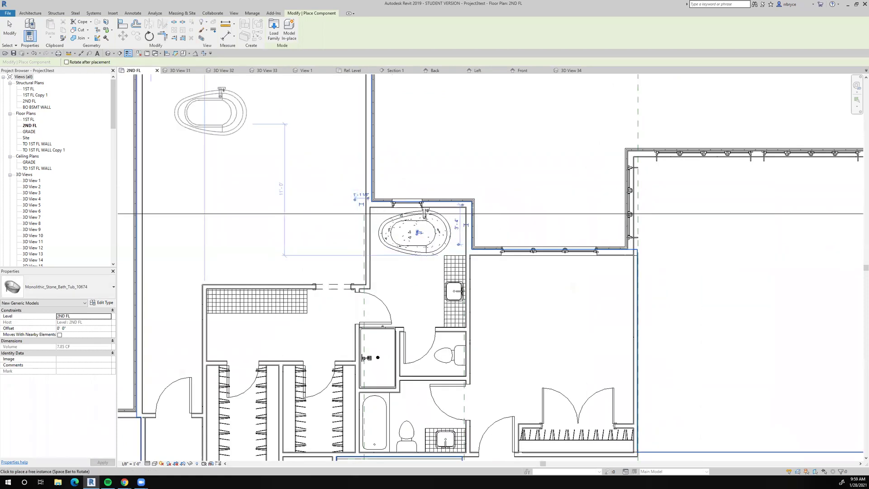
Place a perspective camera with its eye at the bathroom door, aimed north toward the tub.
left_click(114, 53)
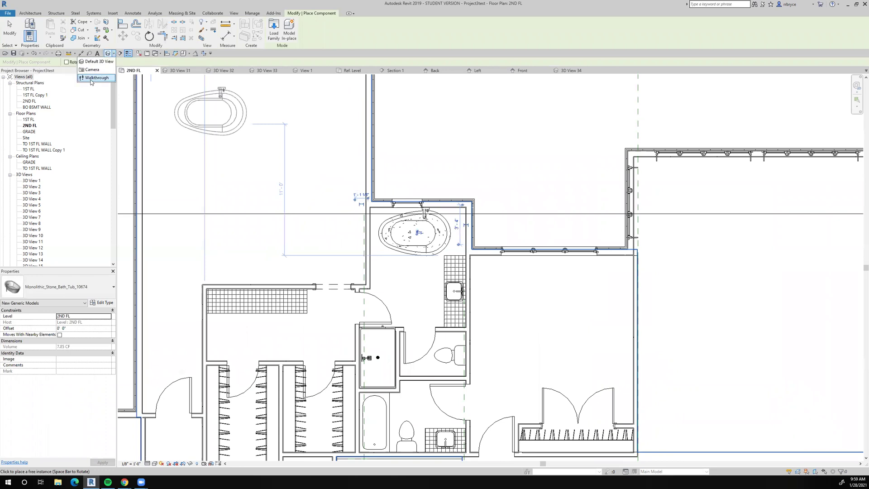
left_click(92, 70)
scroll(217, 217, "down", 2)
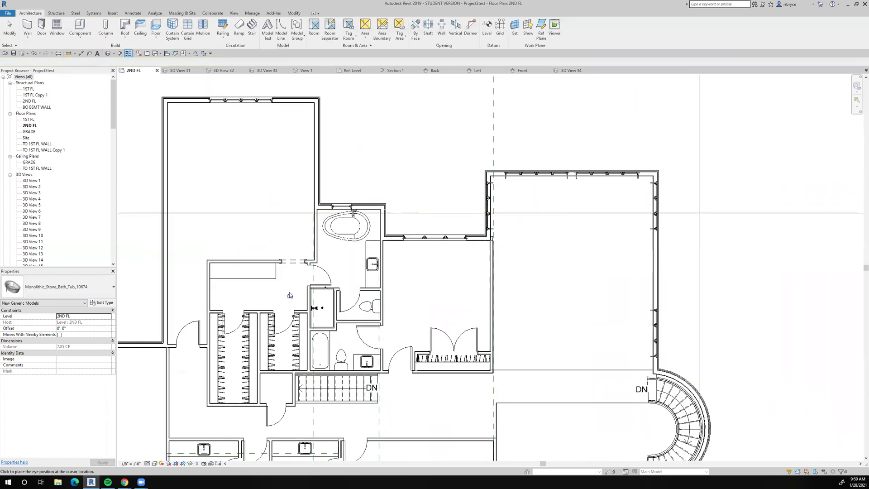
left_click(316, 284)
left_click(383, 167)
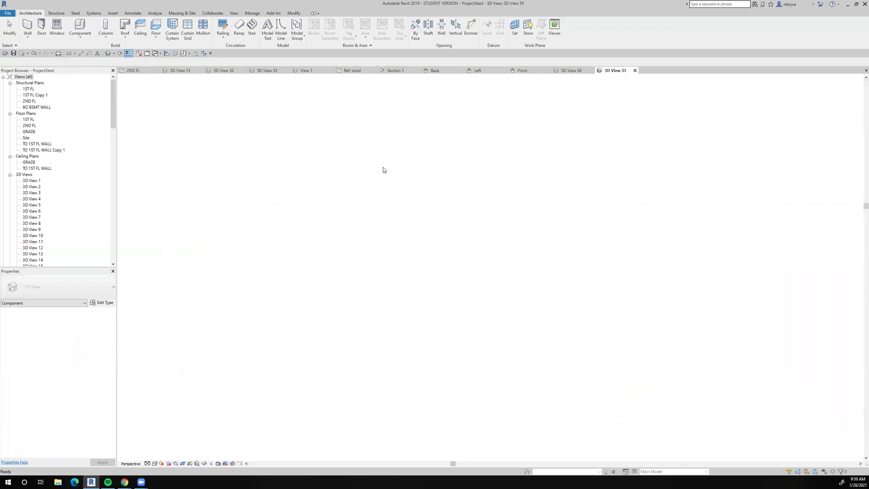
scroll(475, 194, "down", 3)
scroll(434, 248, "up", 1)
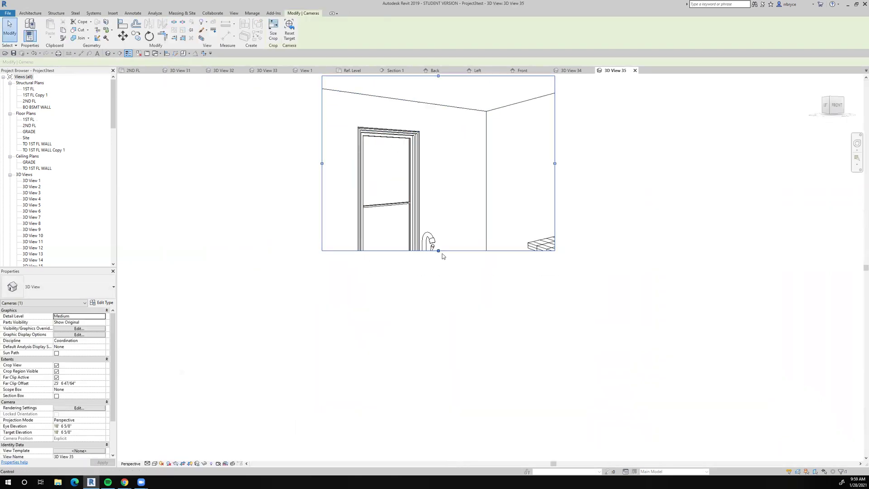
Stretch the camera crop region down and sideways to frame the tub and sink.
left_click_drag(438, 251, 424, 406)
scroll(425, 389, "down", 2)
middle_click_drag(436, 382, 432, 288)
left_click_drag(494, 247, 641, 247)
middle_click_drag(501, 346, 435, 277)
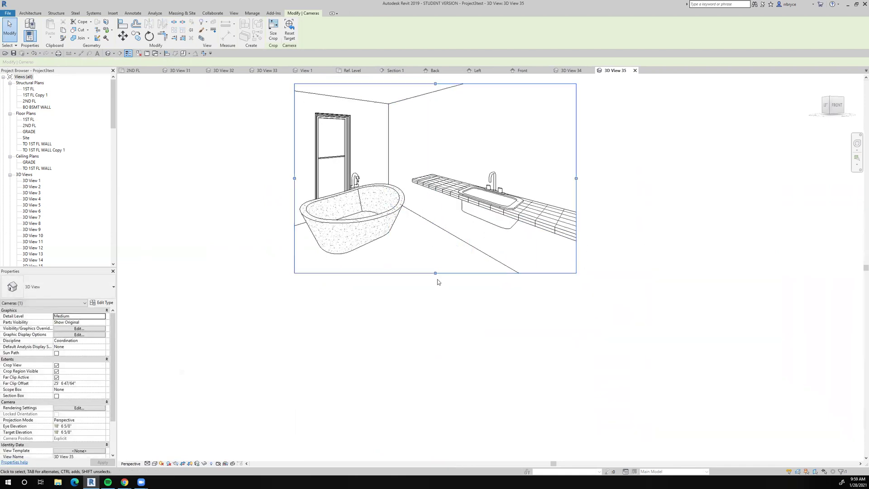
left_click_drag(435, 274, 435, 326)
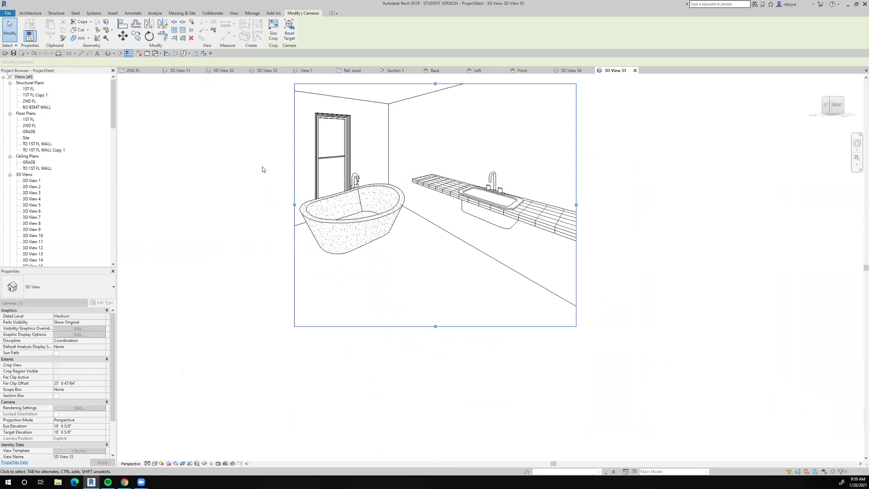
left_click_drag(292, 206, 277, 206)
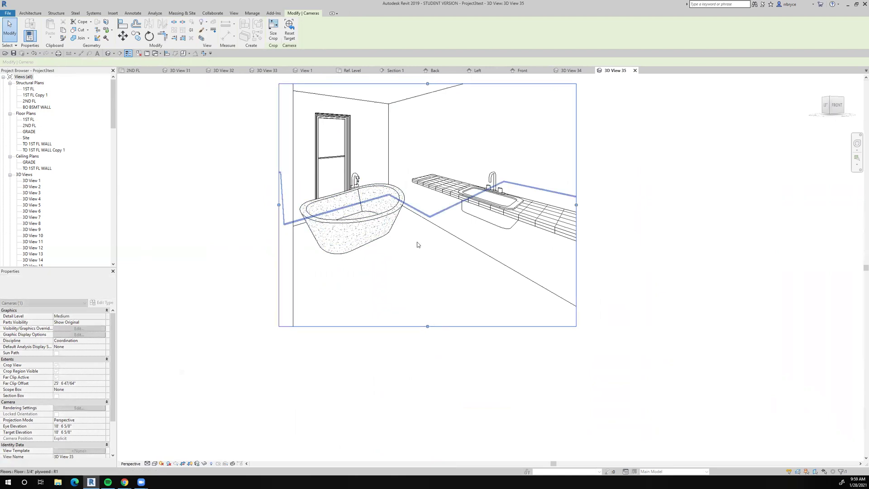
scroll(565, 237, "up", 2)
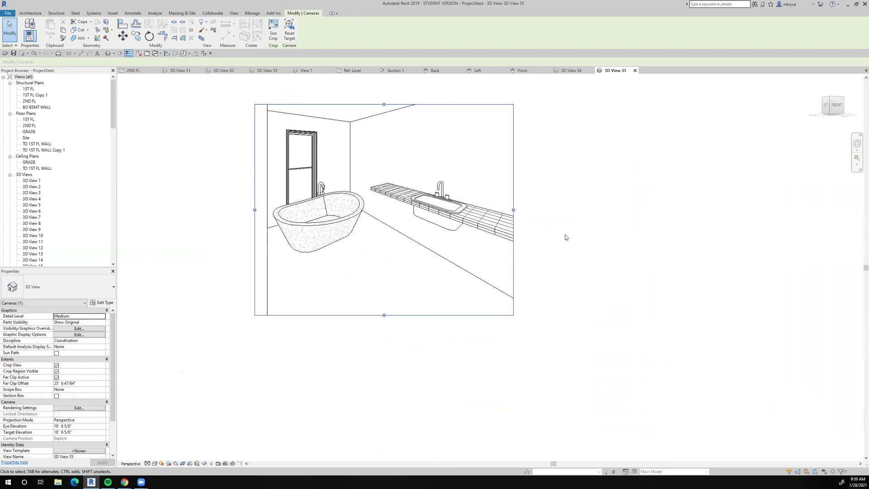
scroll(564, 236, "down", 2)
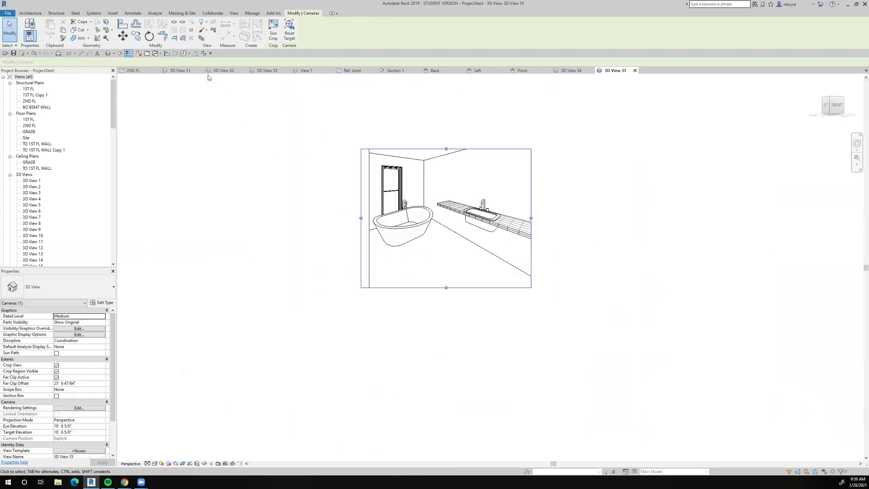
left_click(131, 71)
scroll(450, 126, "down", 2)
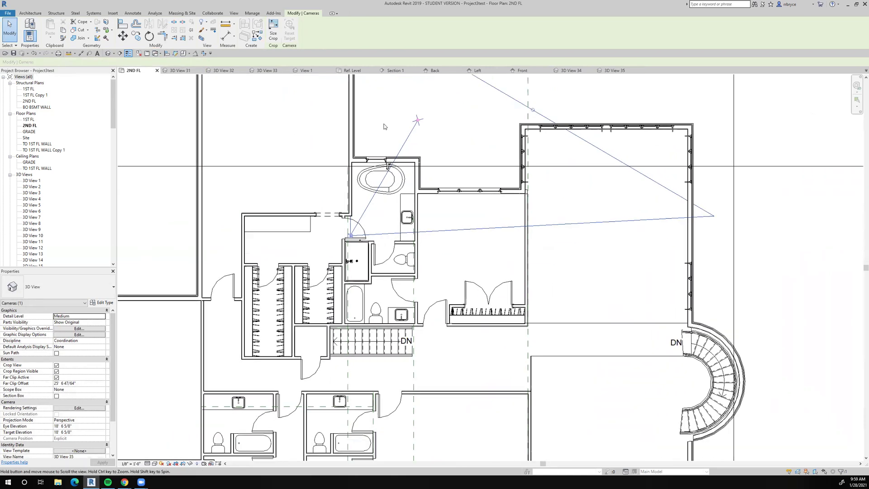
left_click(450, 125)
middle_click_drag(451, 136, 461, 125)
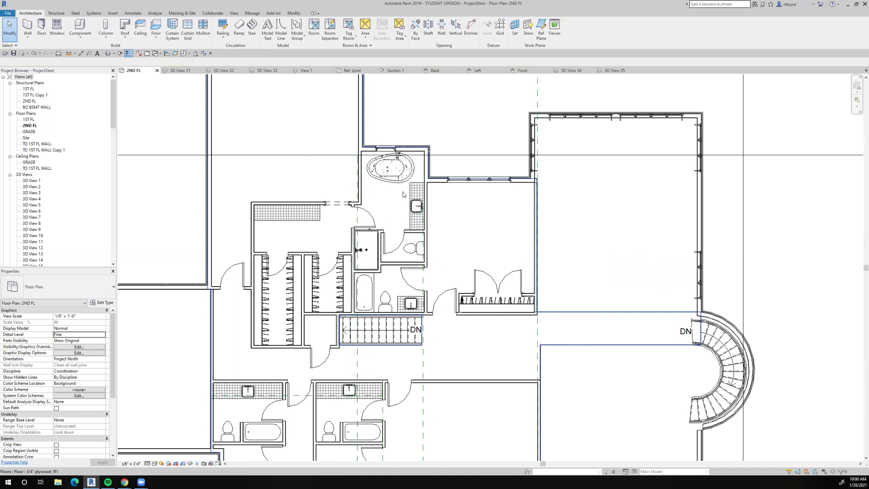
scroll(438, 216, "down", 5)
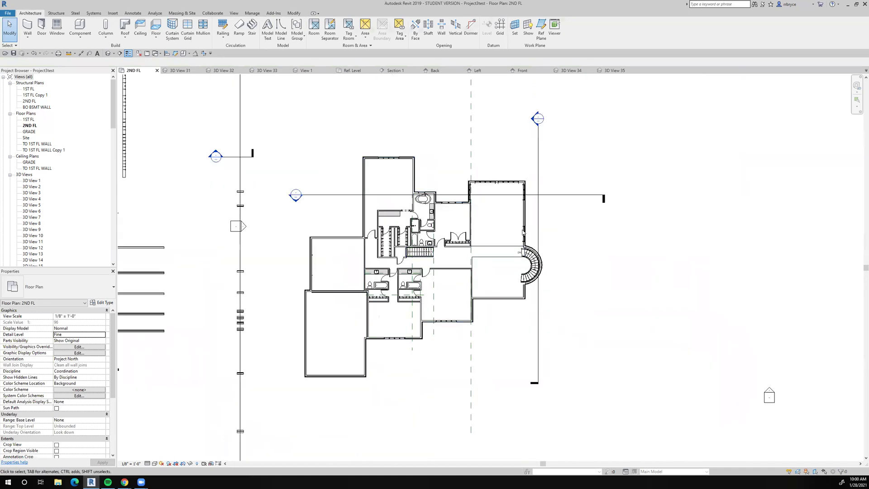
scroll(449, 253, "up", 4)
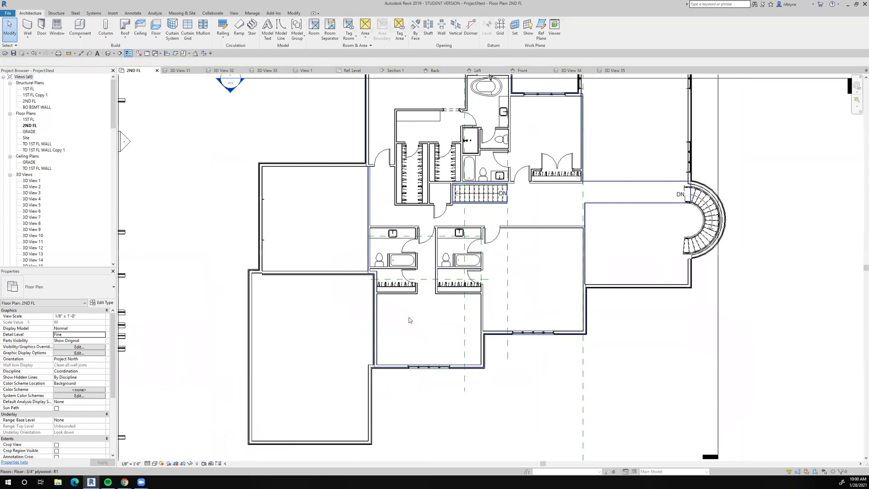
scroll(406, 328, "up", 2)
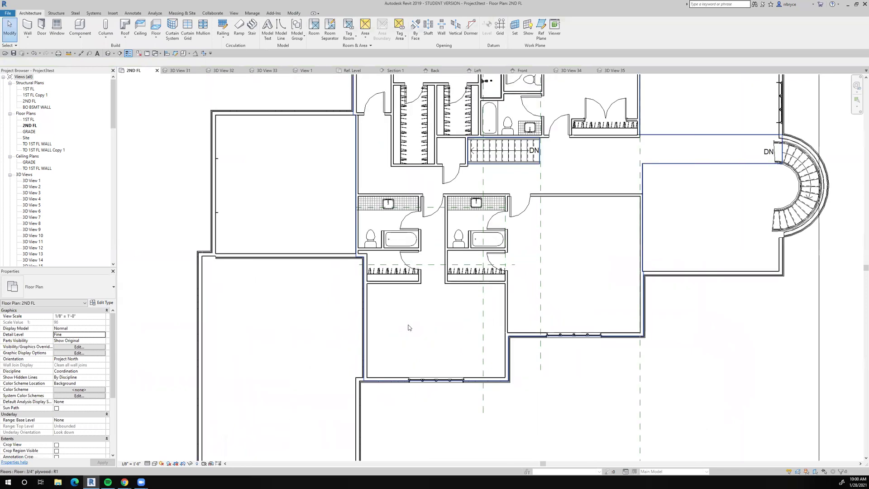
scroll(415, 322, "down", 4)
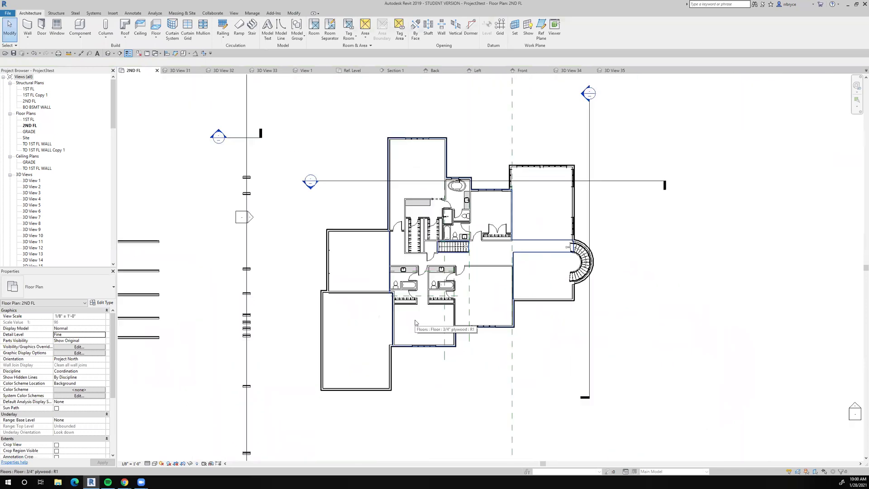
middle_click_drag(601, 287, 664, 248)
scroll(679, 136, "up", 2)
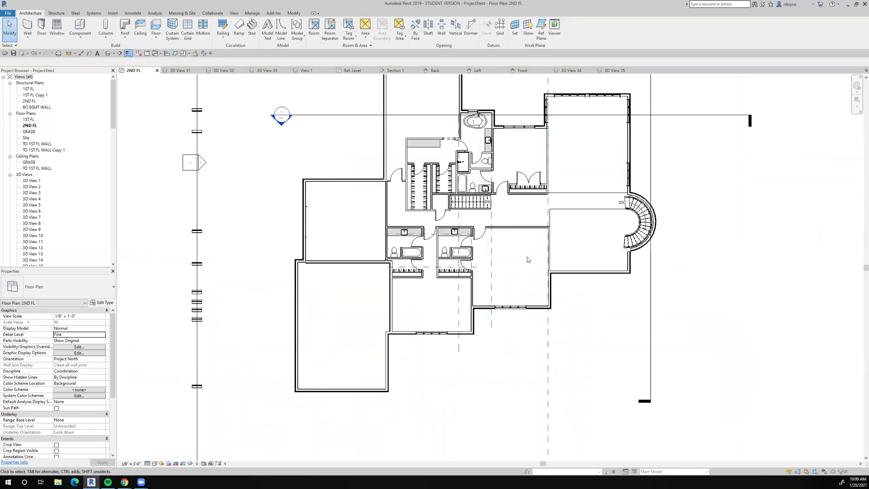
middle_click_drag(524, 252, 469, 320)
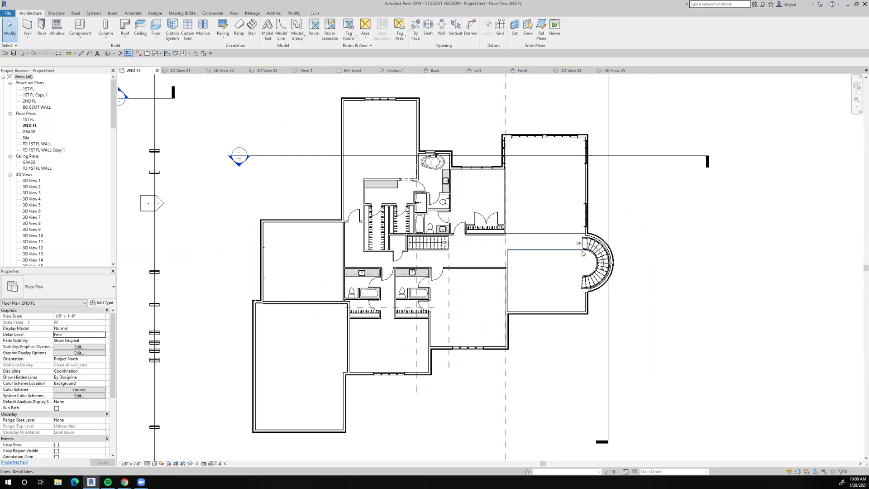
middle_click_drag(585, 256, 588, 245)
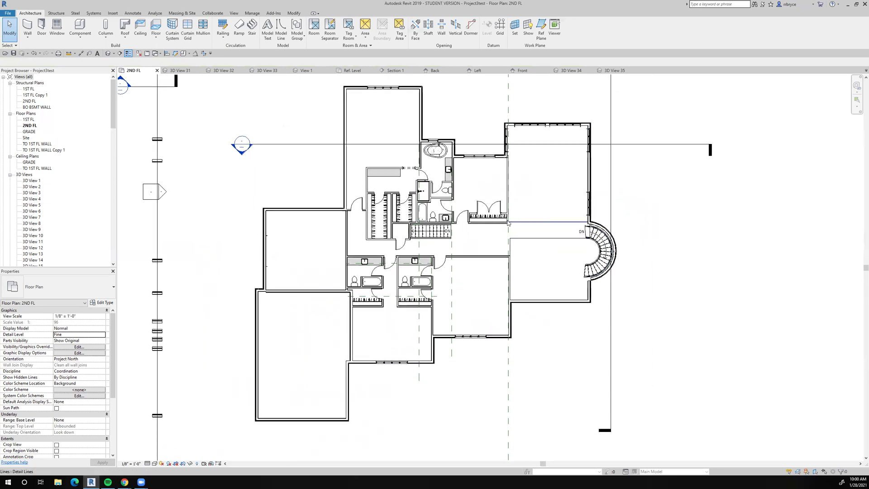
scroll(588, 221, "up", 2)
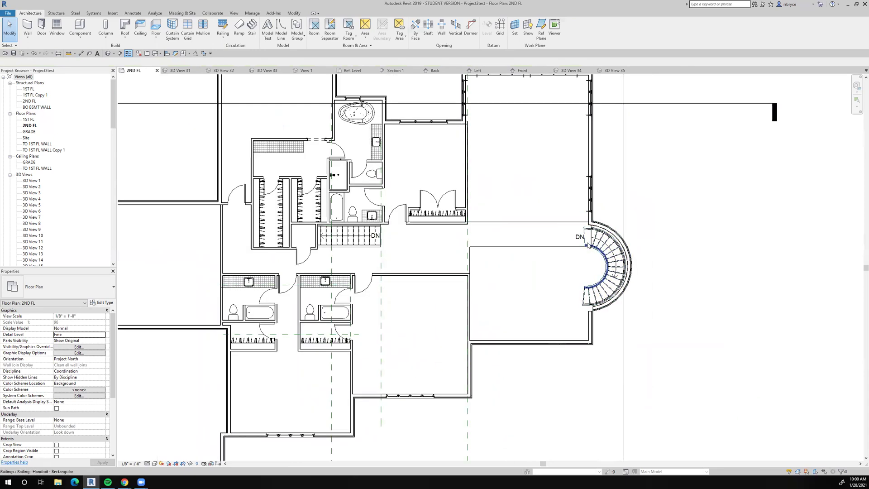
scroll(589, 251, "down", 2)
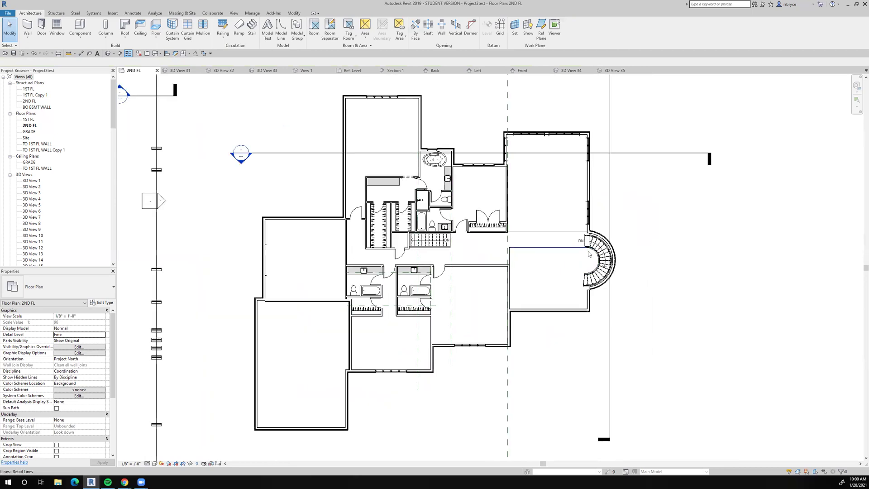
scroll(587, 250, "up", 3)
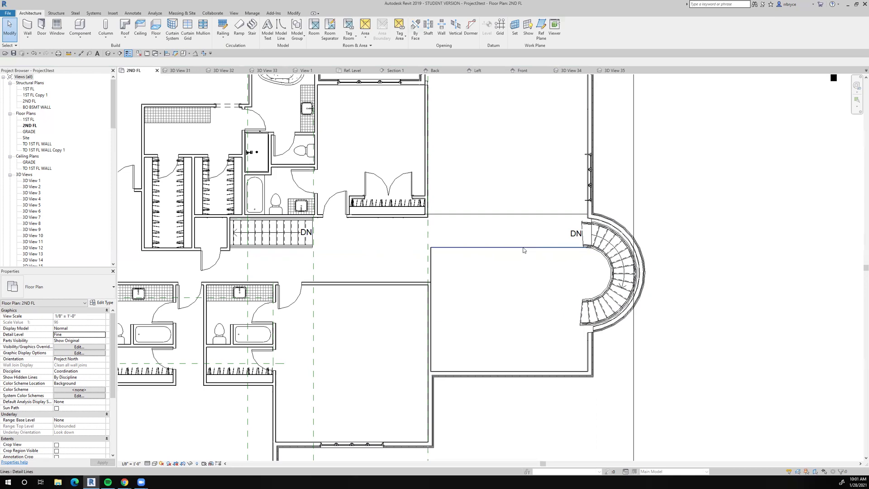
scroll(525, 281, "down", 2)
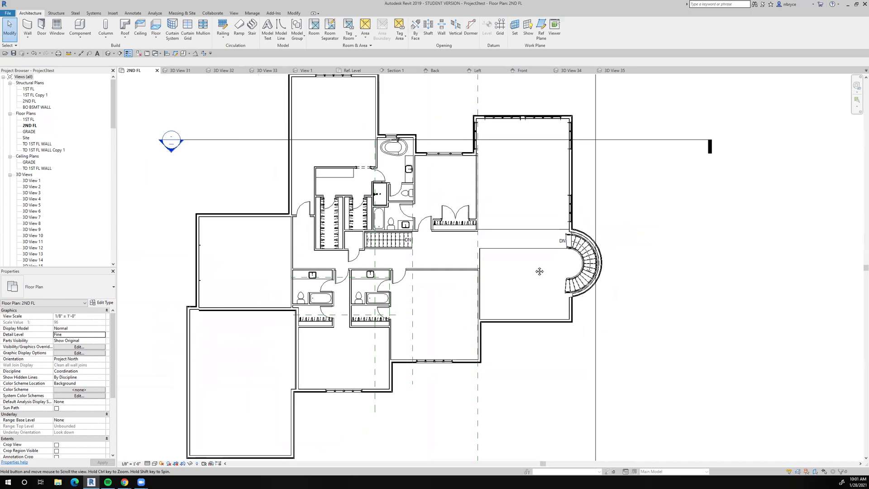
scroll(539, 253, "up", 1)
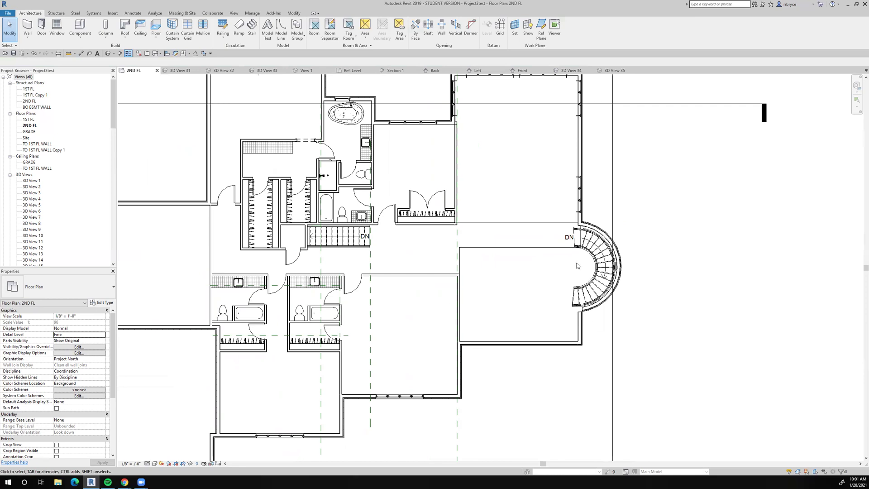
scroll(577, 265, "down", 3)
scroll(536, 230, "up", 2)
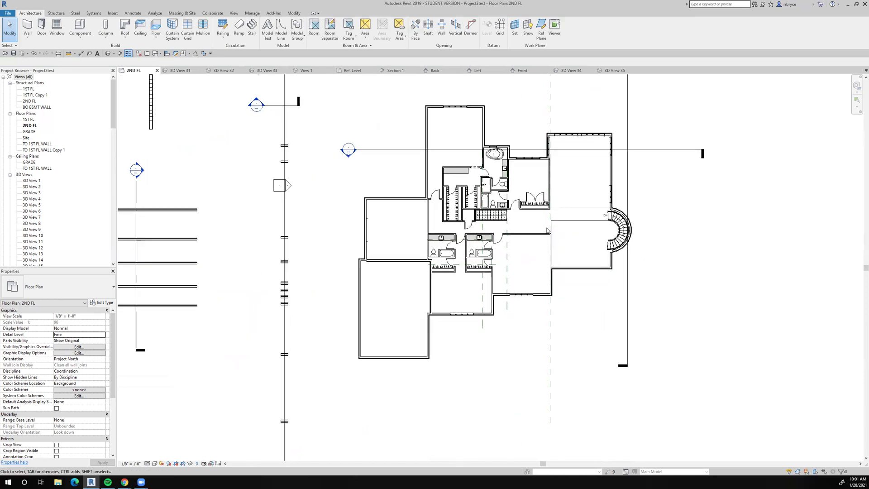
middle_click_drag(537, 229, 536, 290)
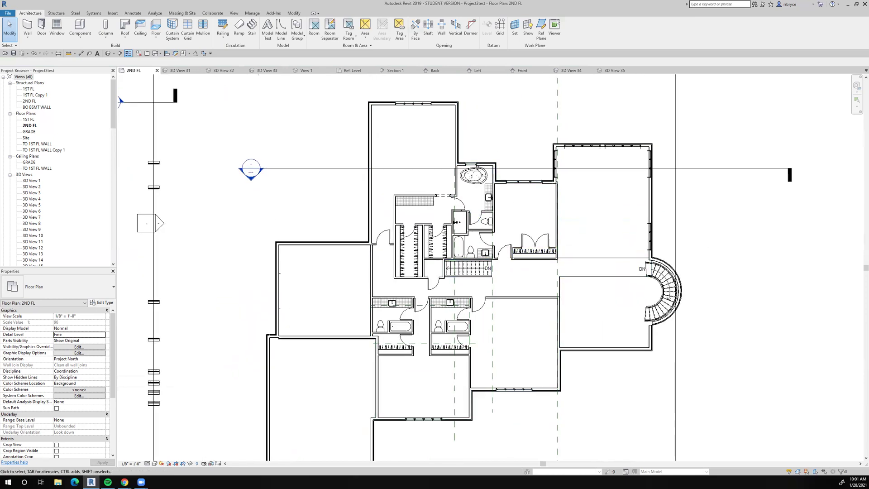